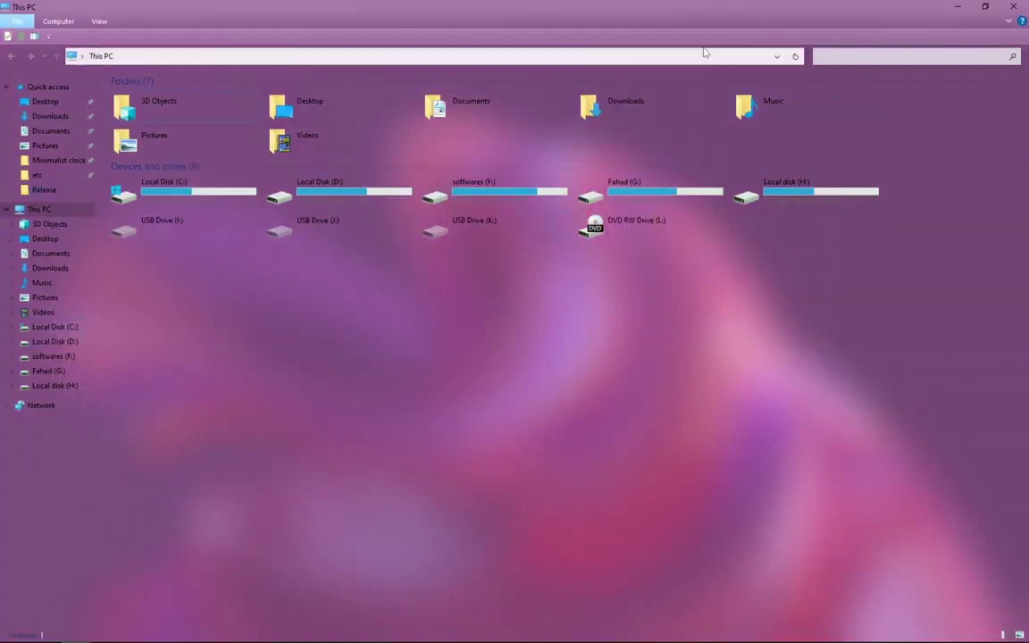
# Step: Restore the maximized This PC window to a smaller size and move it over the desktop to preview its blur effect
pyautogui.click(985, 7)
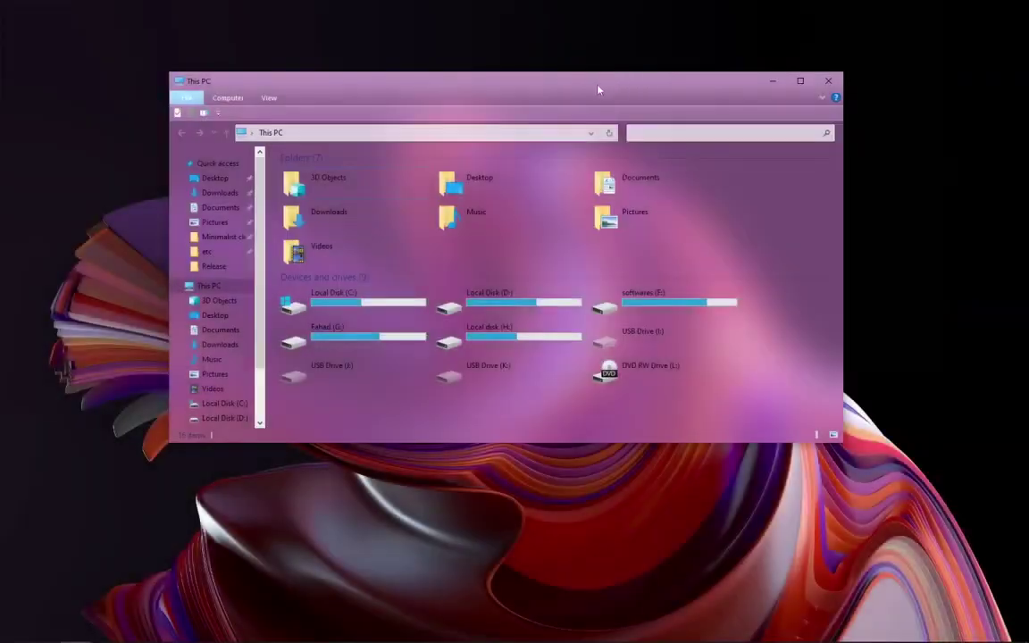
pyautogui.moveTo(577, 88); pyautogui.dragTo(634, 2)
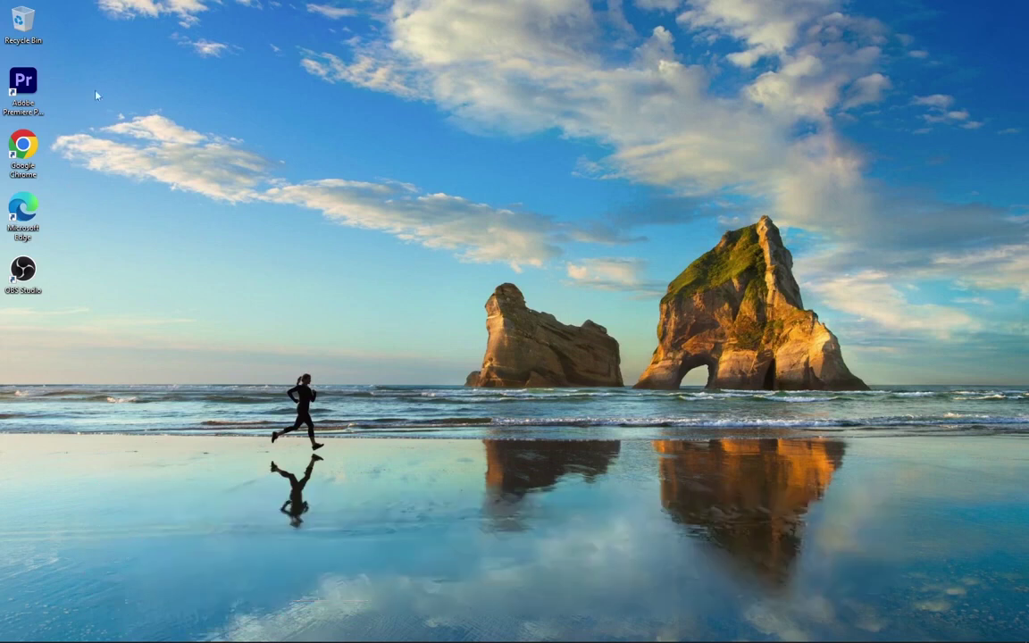
# Step: Hide all the desktop icons
pyautogui.rightClick(71, 108)
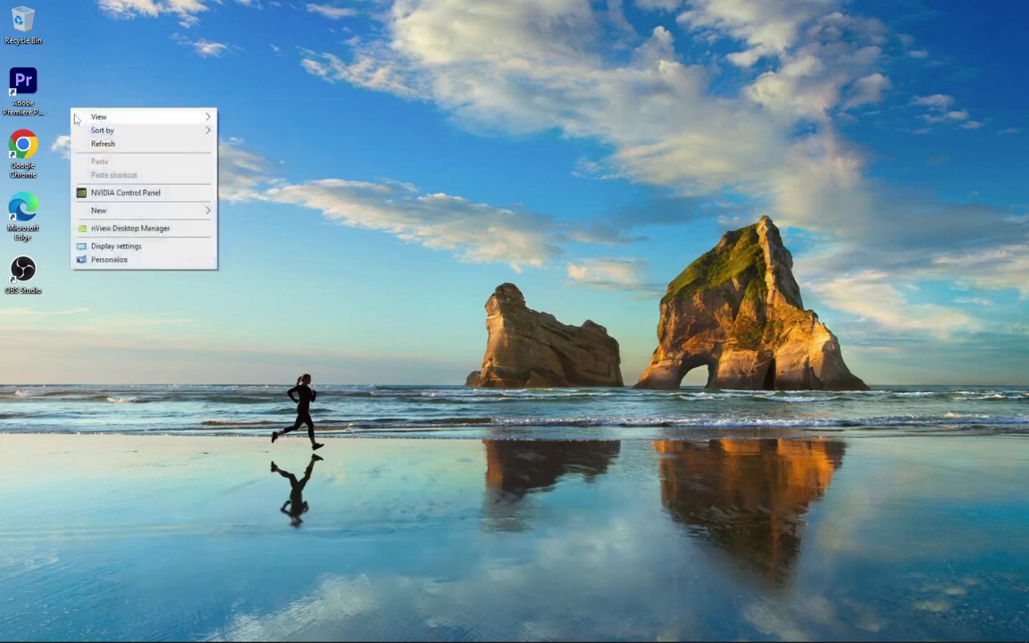
pyautogui.moveTo(198, 117)
pyautogui.click(267, 192)
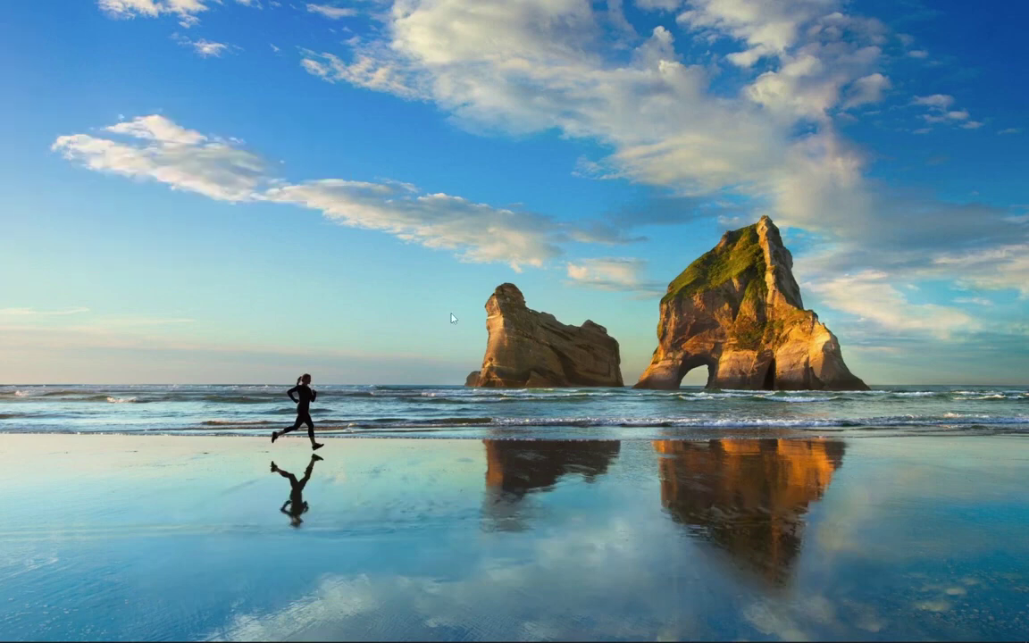
# Step: Switch to Chrome and load the releases page github.com/Maplespe/ExplorerBlurMica/releases
pyautogui.click(136, 635)
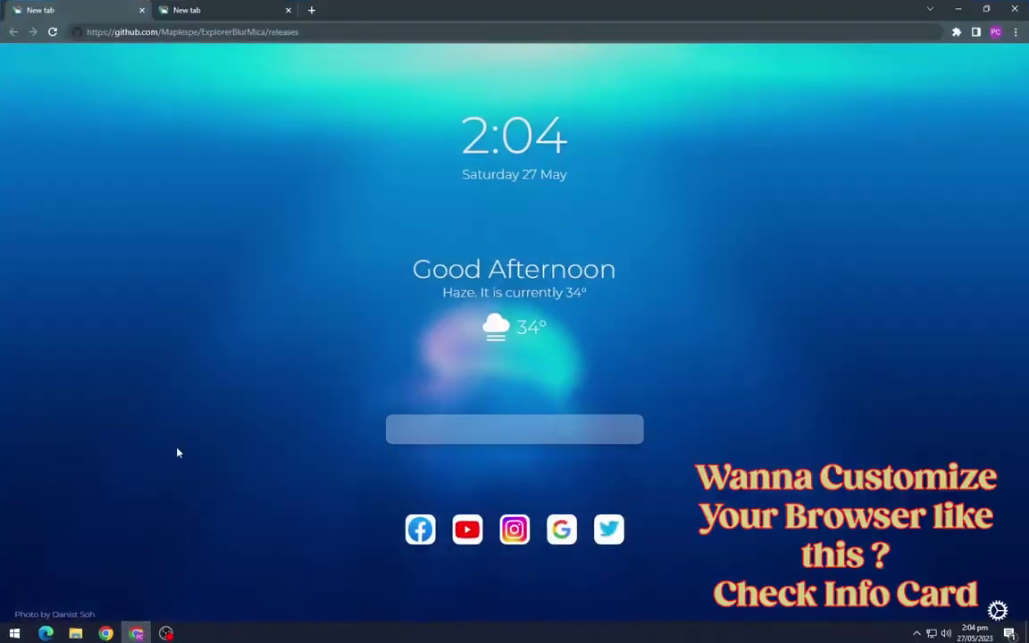
pyautogui.click(332, 34)
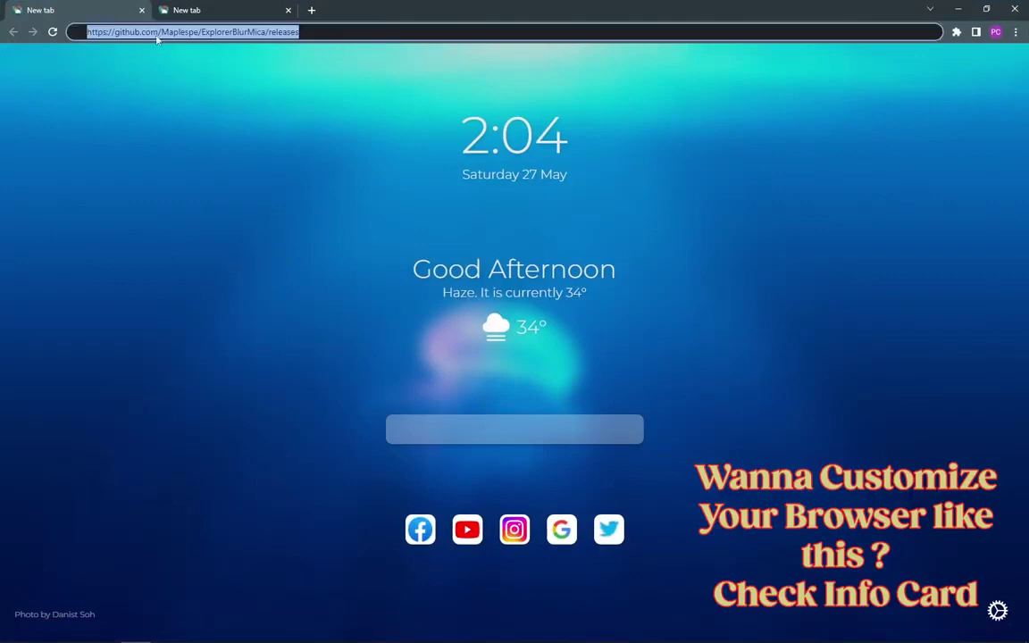
pyautogui.click(323, 33)
pyautogui.press('Return')
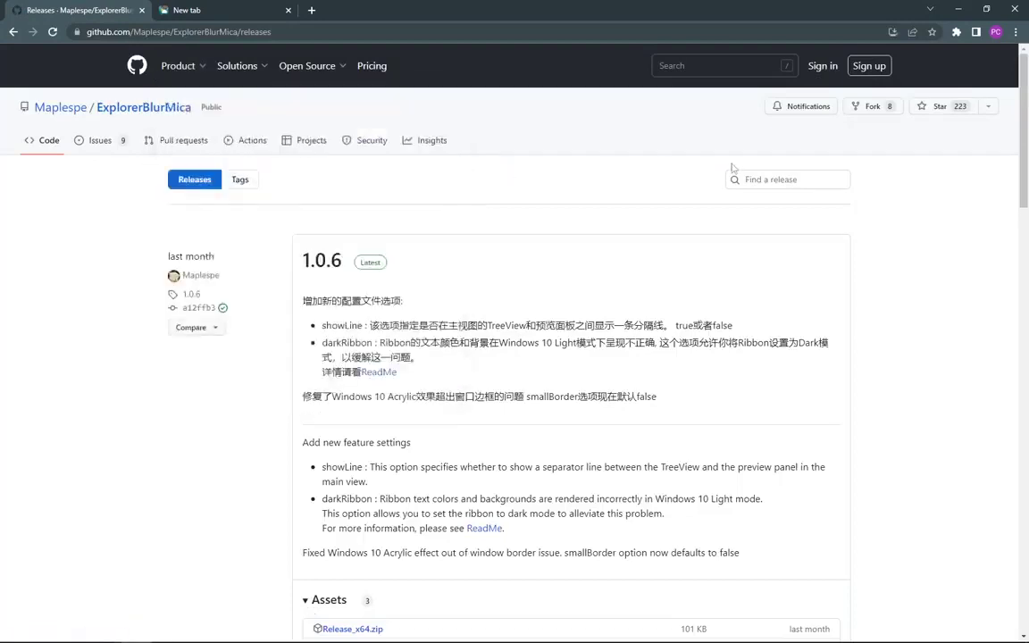
# Step: Download Release_x64.zip from the assets of the 1.0.6 release
pyautogui.scroll(-3, 1026, 198)
pyautogui.scroll(-1, 1026, 198)
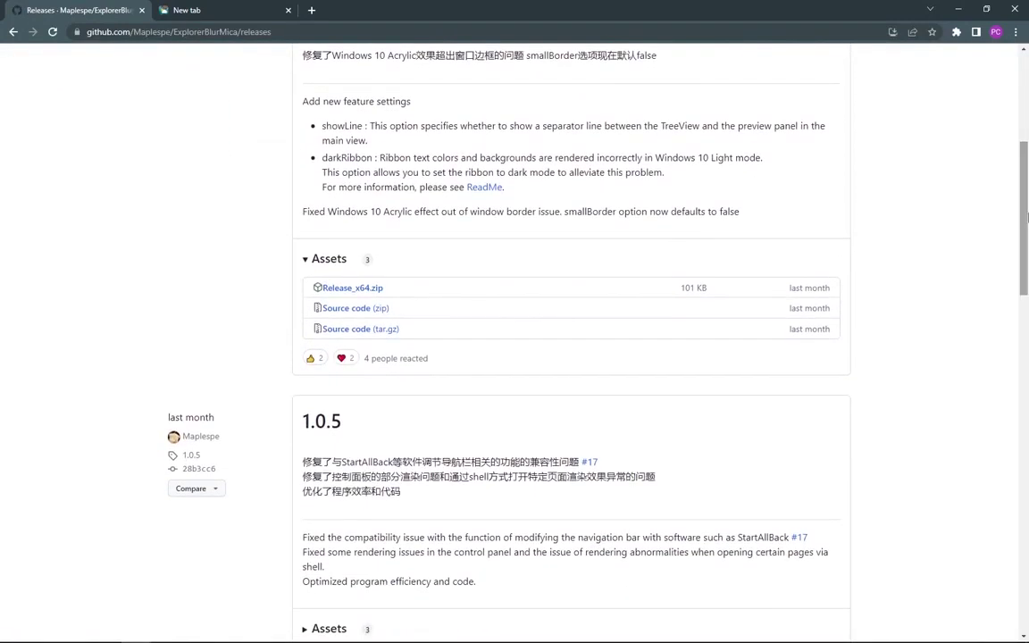
pyautogui.click(339, 290)
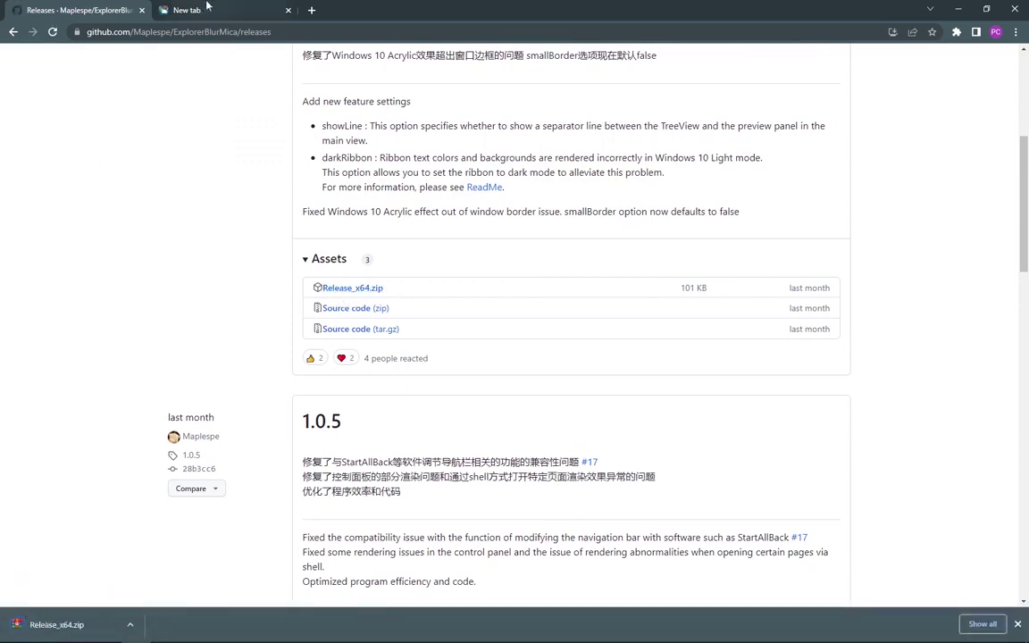
# Step: Load the wallpaper page peakpx.com/en/hd-wallpaper-desktop-vqmnb in the second browser tab
pyautogui.click(207, 8)
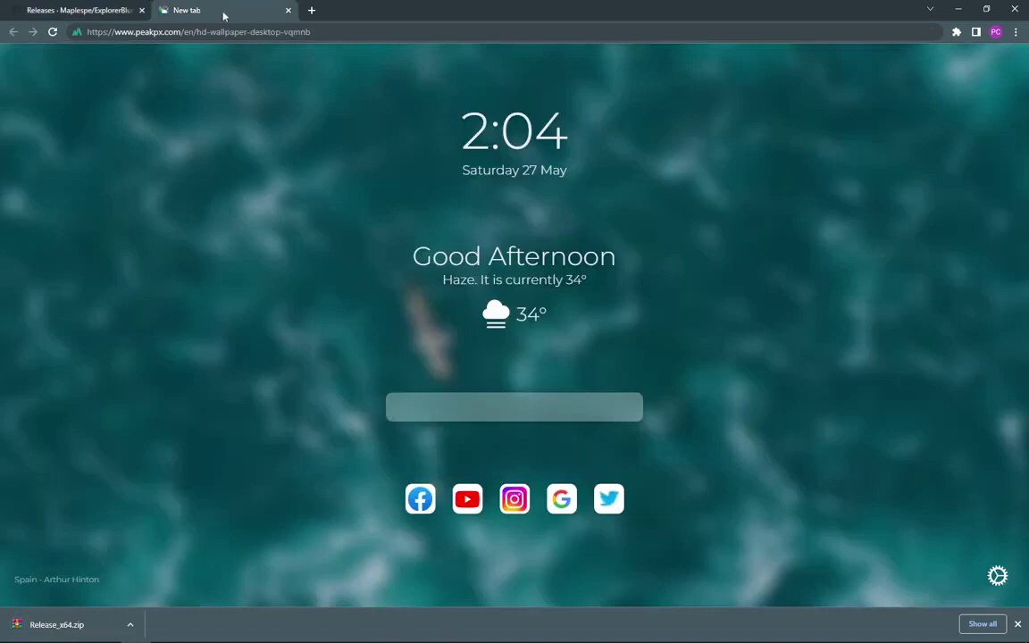
pyautogui.click(318, 31)
pyautogui.doubleClick(298, 32)
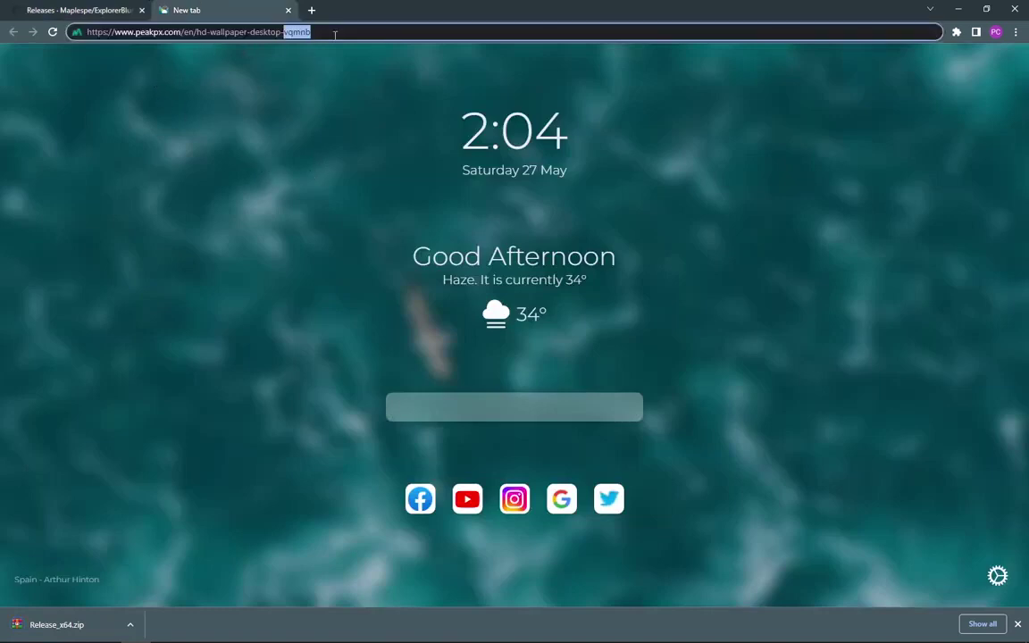
pyautogui.click(335, 33)
pyautogui.press('Return')
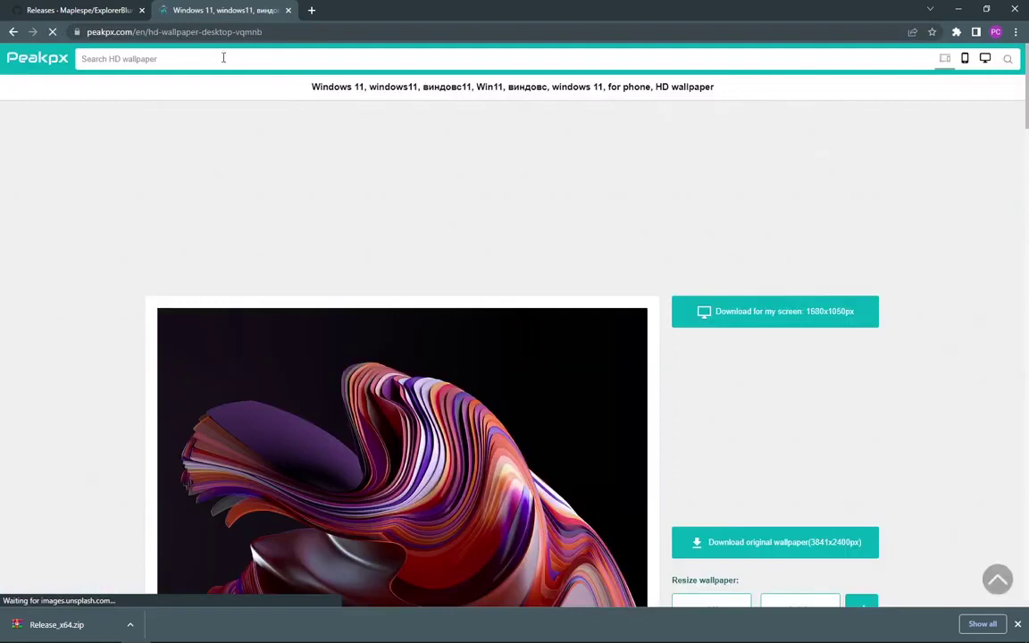
# Step: Download the original Windows 11 wallpaper at 3841x2400 px
pyautogui.scroll(-3, 514, 312)
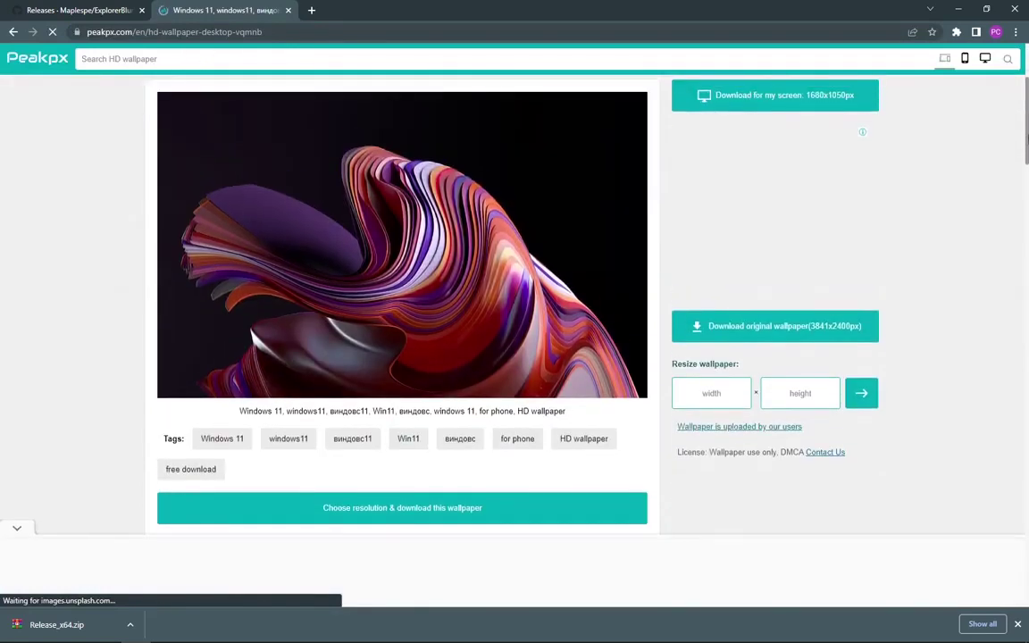
pyautogui.click(732, 328)
pyautogui.click(556, 386)
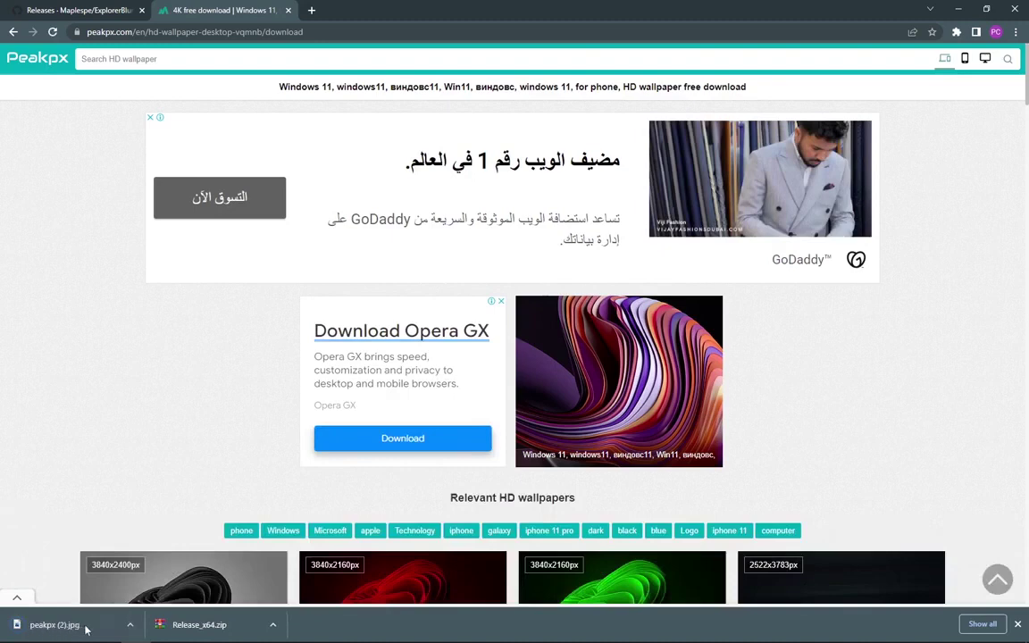
# Step: Show the downloaded Release_x64.zip in its folder, close the browser, and place the restored Downloads window mid-desktop
pyautogui.click(272, 624)
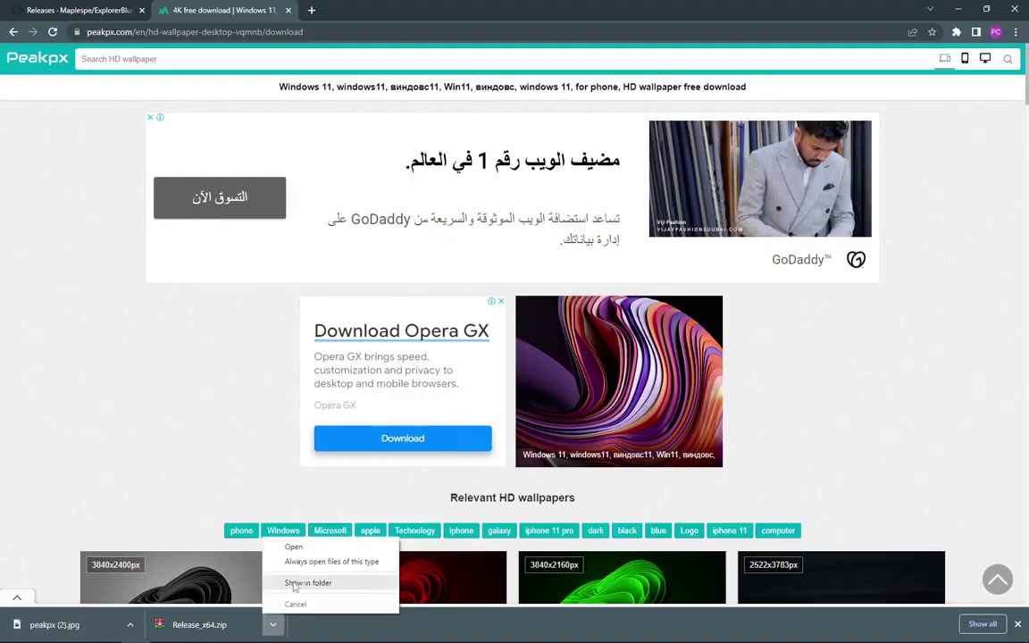
pyautogui.click(294, 583)
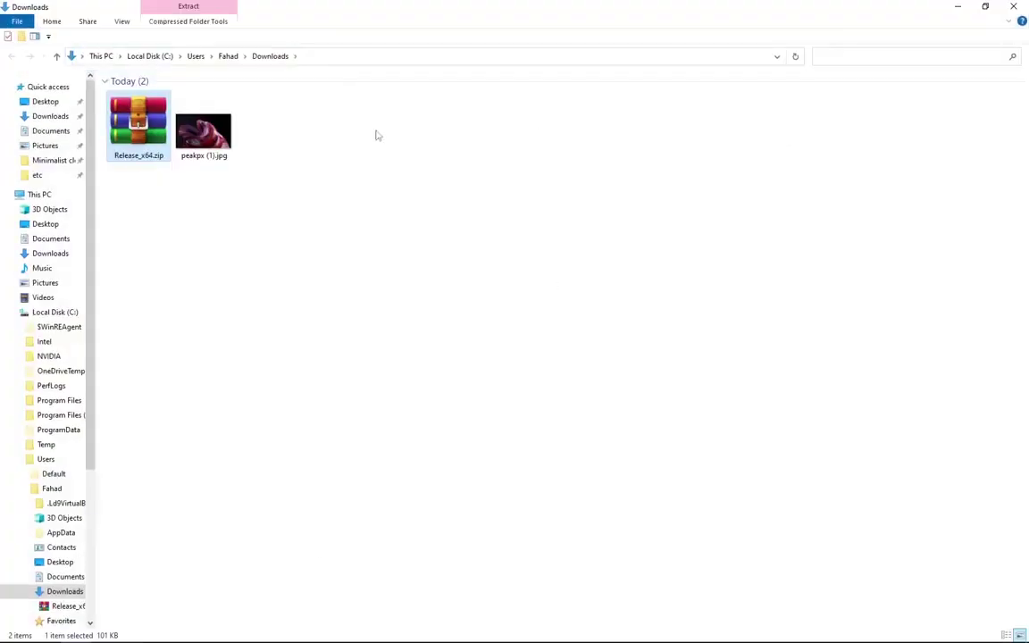
pyautogui.click(985, 7)
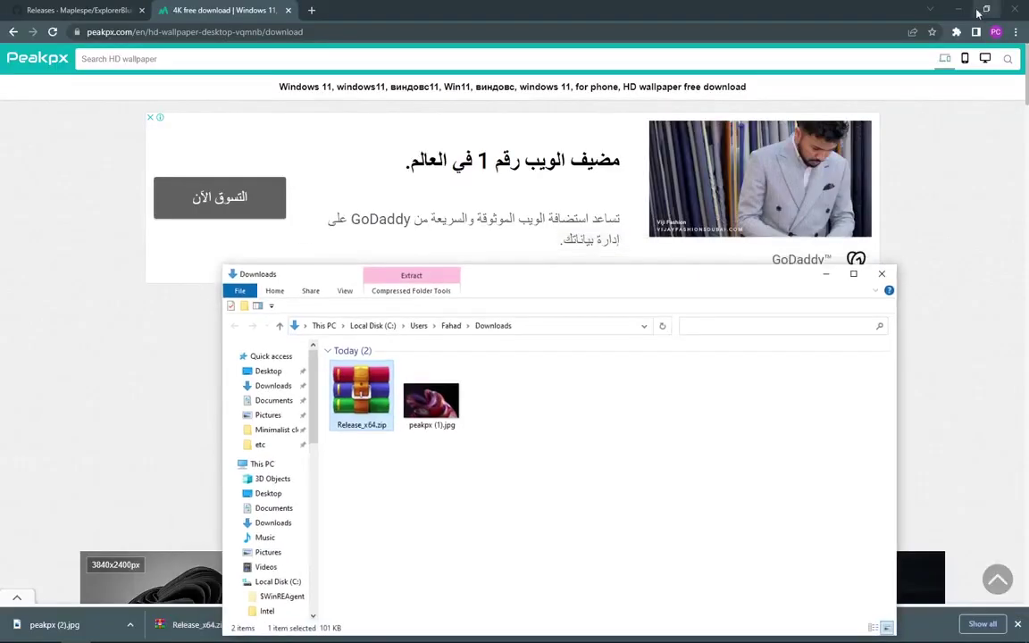
pyautogui.click(1019, 11)
pyautogui.moveTo(582, 278); pyautogui.dragTo(543, 142)
# Step: Set the peakpx (1).jpg image in Downloads as the desktop background
pyautogui.click(399, 266)
pyautogui.rightClick(399, 266)
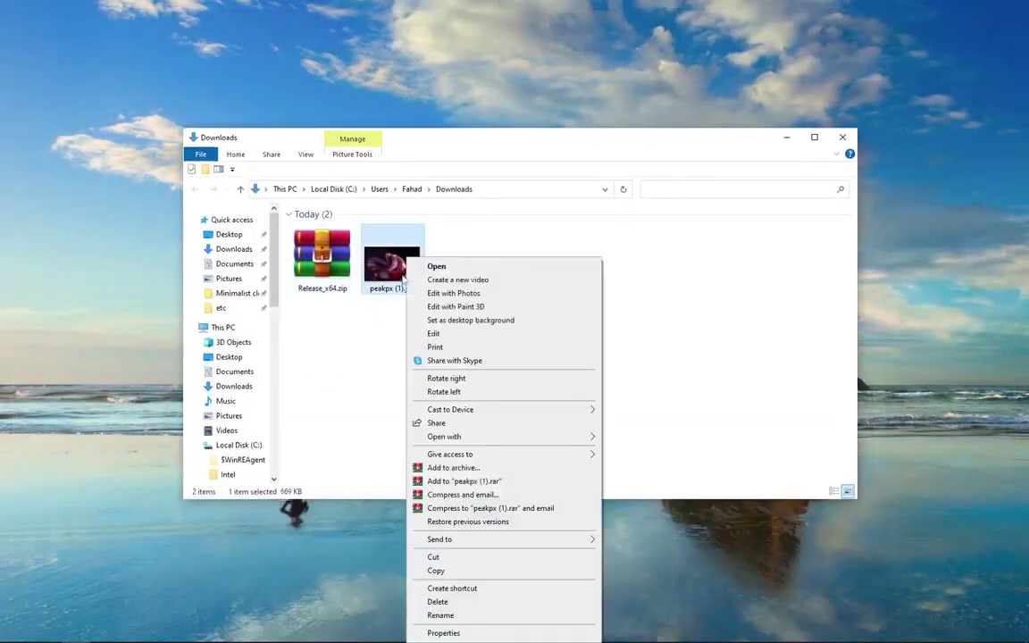
pyautogui.click(437, 325)
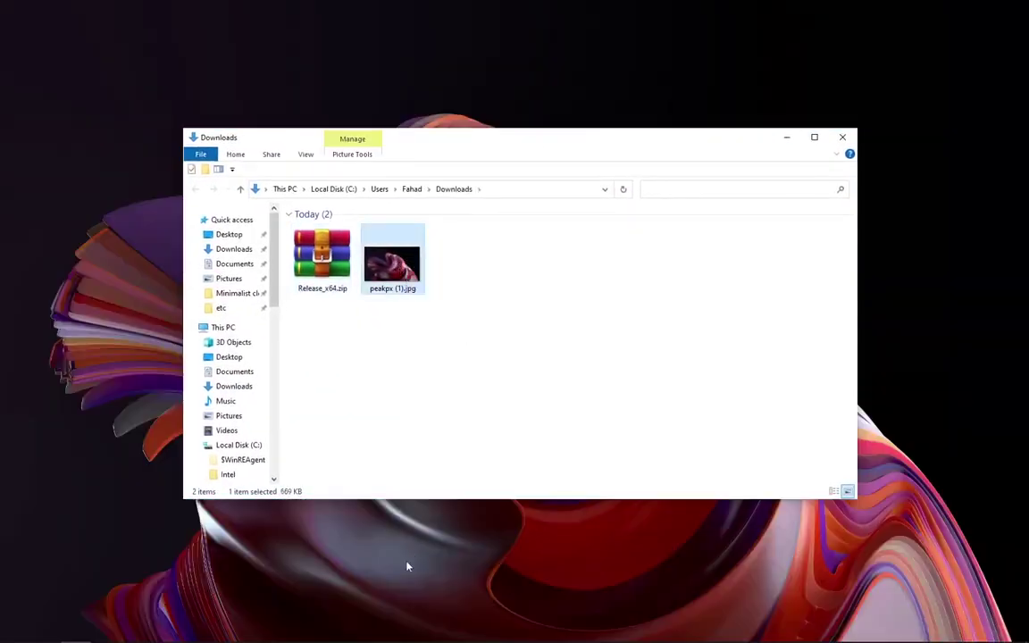
# Step: Extract Release_x64.zip directly into Downloads and copy the extracted Release folder
pyautogui.rightClick(326, 275)
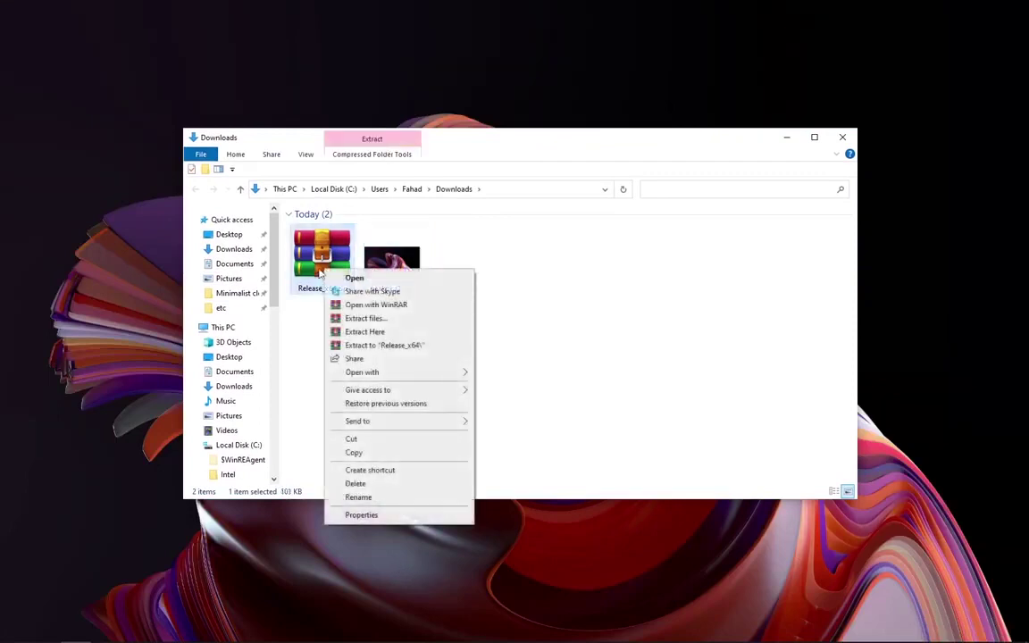
pyautogui.click(357, 333)
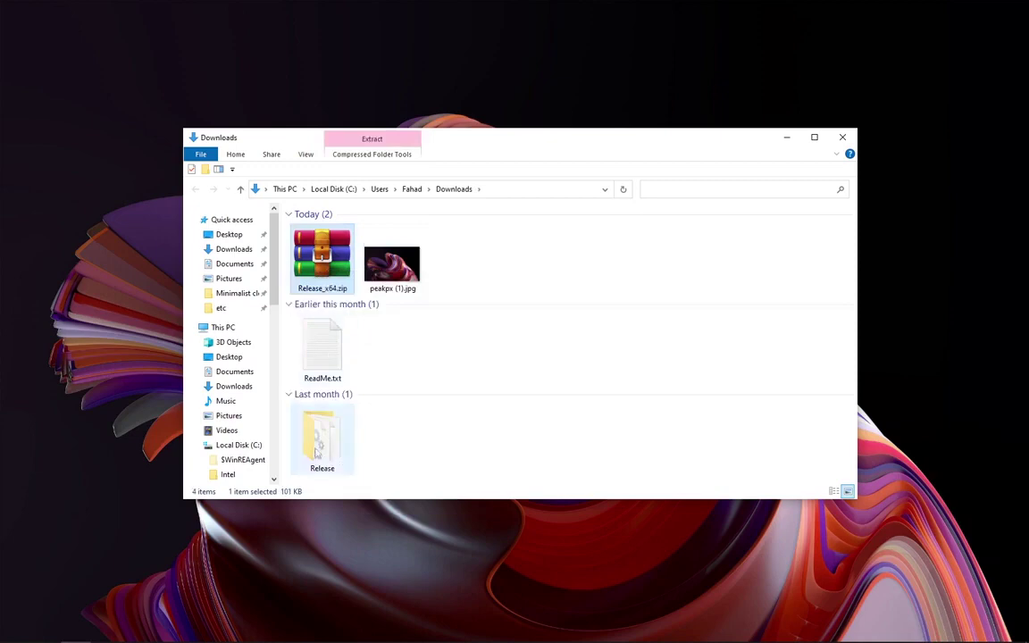
pyautogui.rightClick(319, 441)
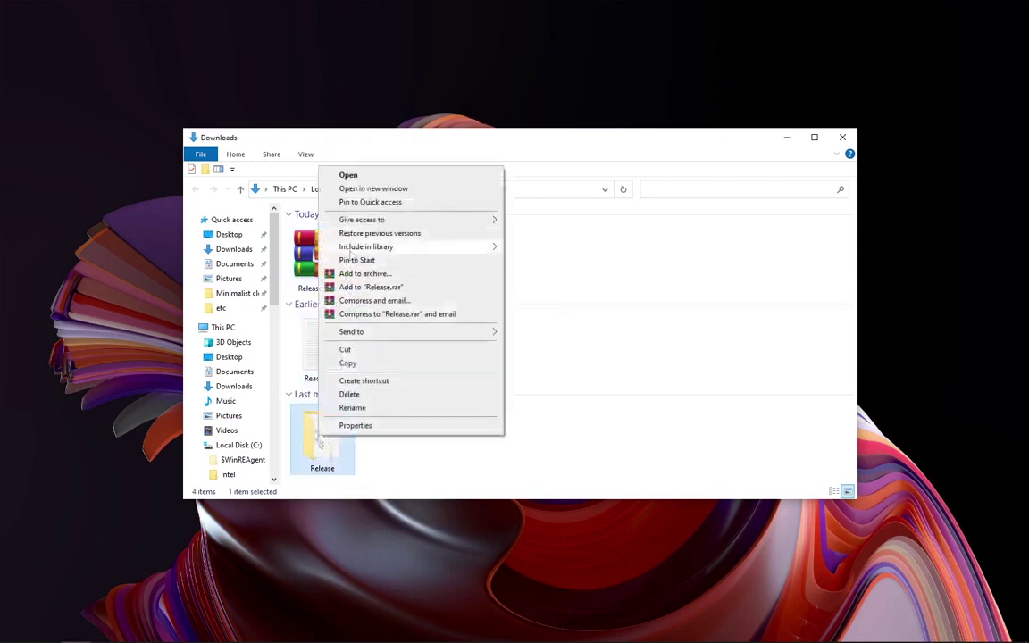
pyautogui.click(355, 365)
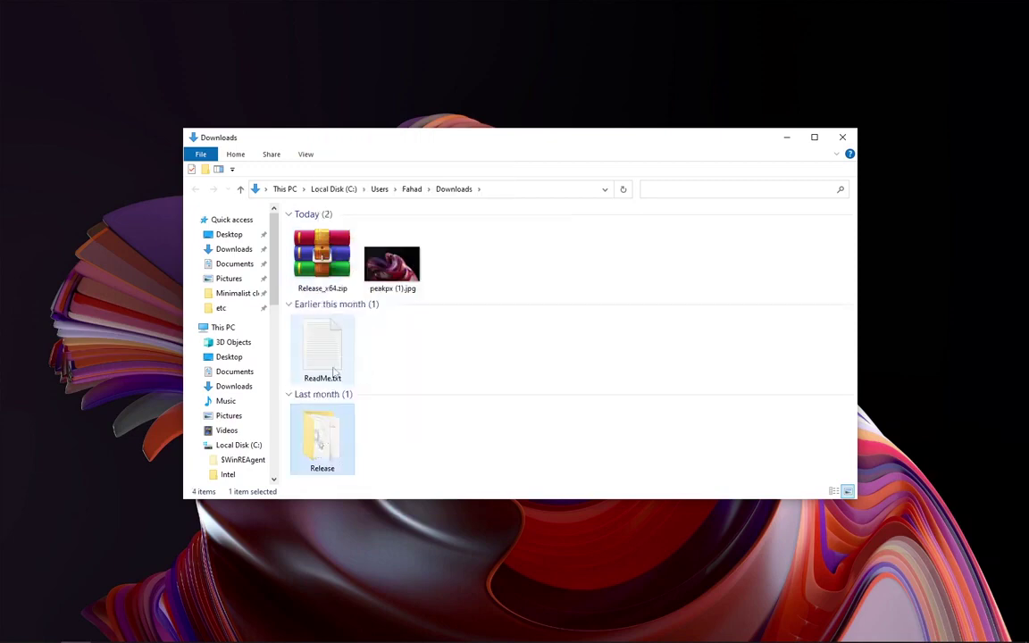
# Step: Open ReadMe.txt to look over the ExplorerBlurMica notes, and close it again
pyautogui.doubleClick(324, 357)
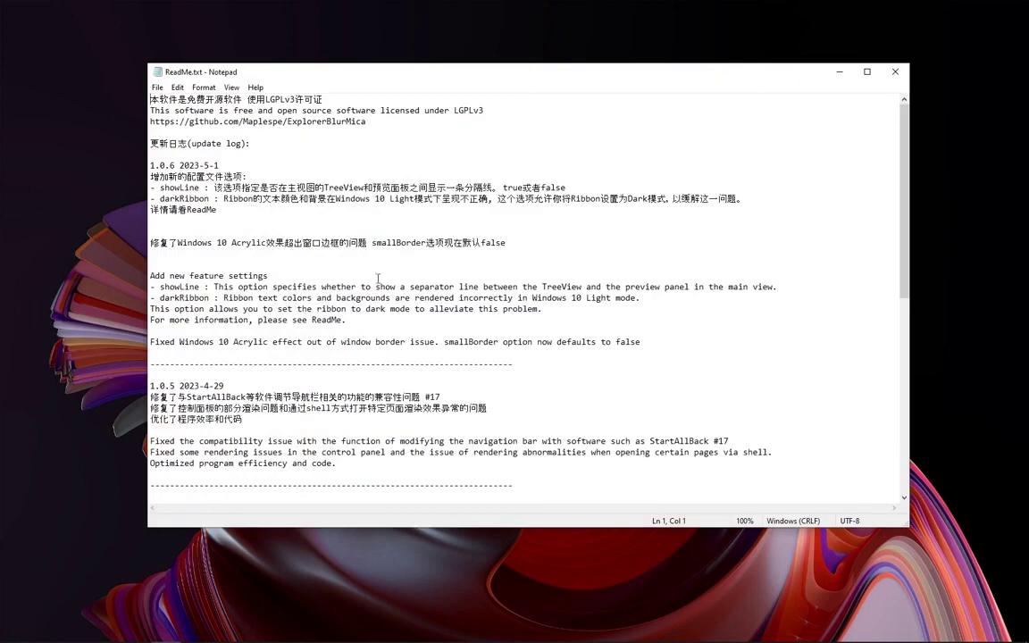
pyautogui.click(894, 72)
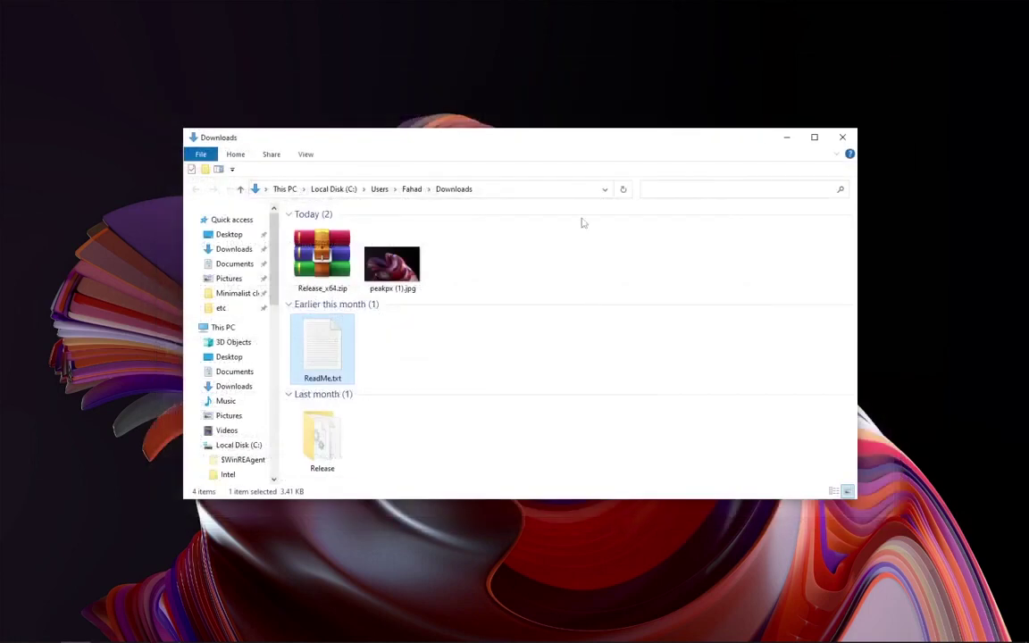
# Step: Paste the copied Release folder into Documents
pyautogui.click(245, 266)
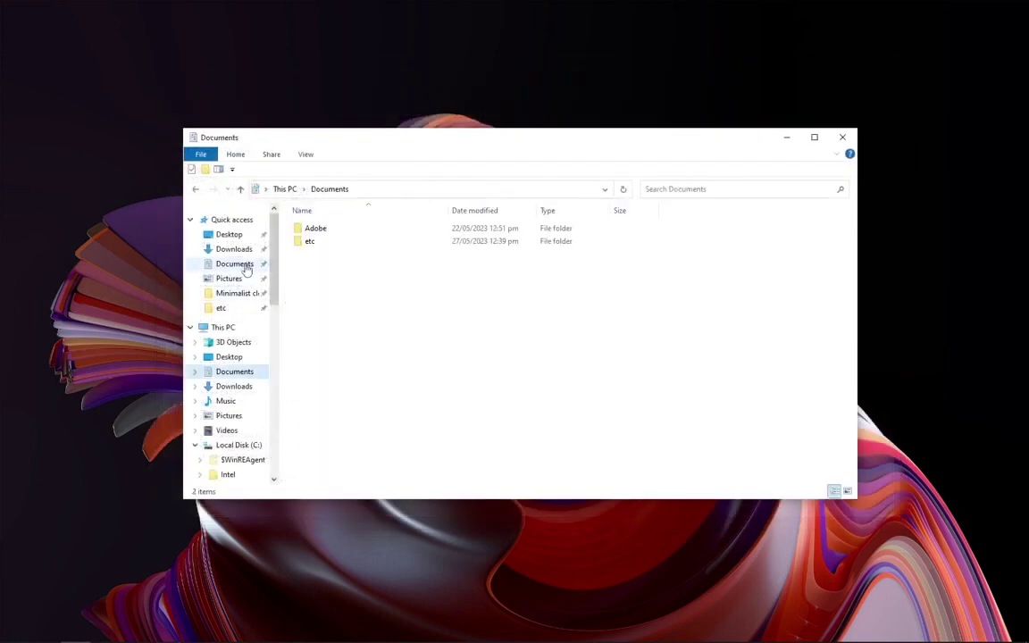
pyautogui.rightClick(358, 281)
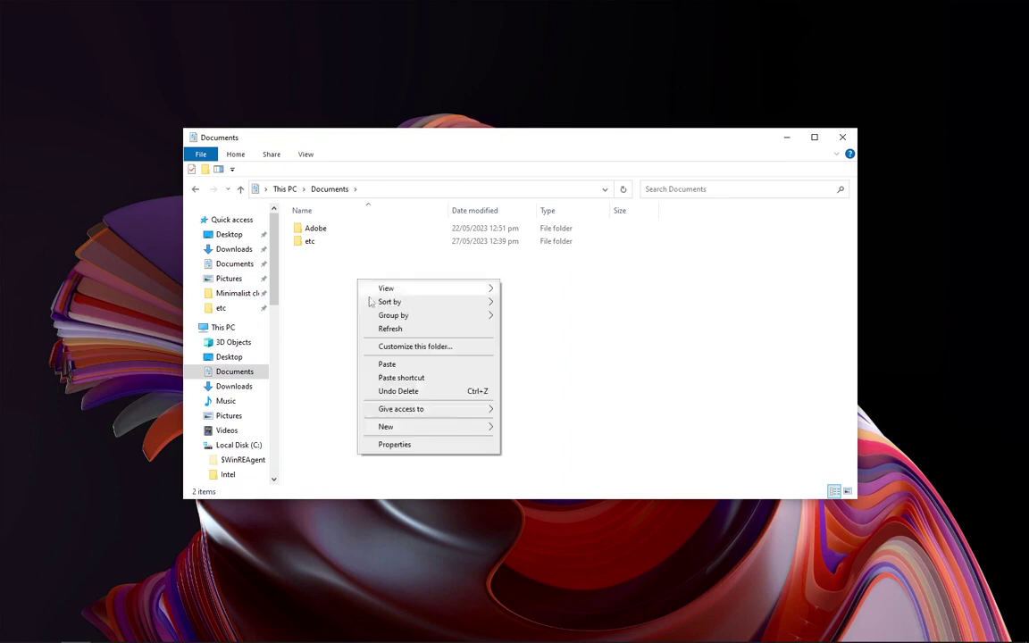
pyautogui.click(416, 365)
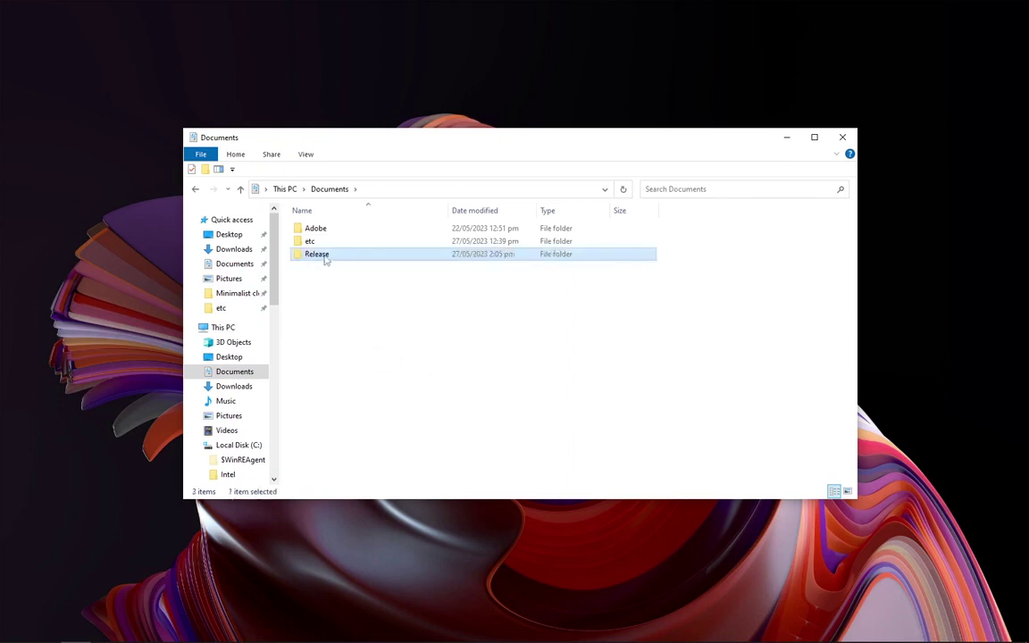
# Step: Run register.cmd from the Release folder in Documents as administrator and dismiss the registration message
pyautogui.doubleClick(367, 258)
pyautogui.click(337, 258)
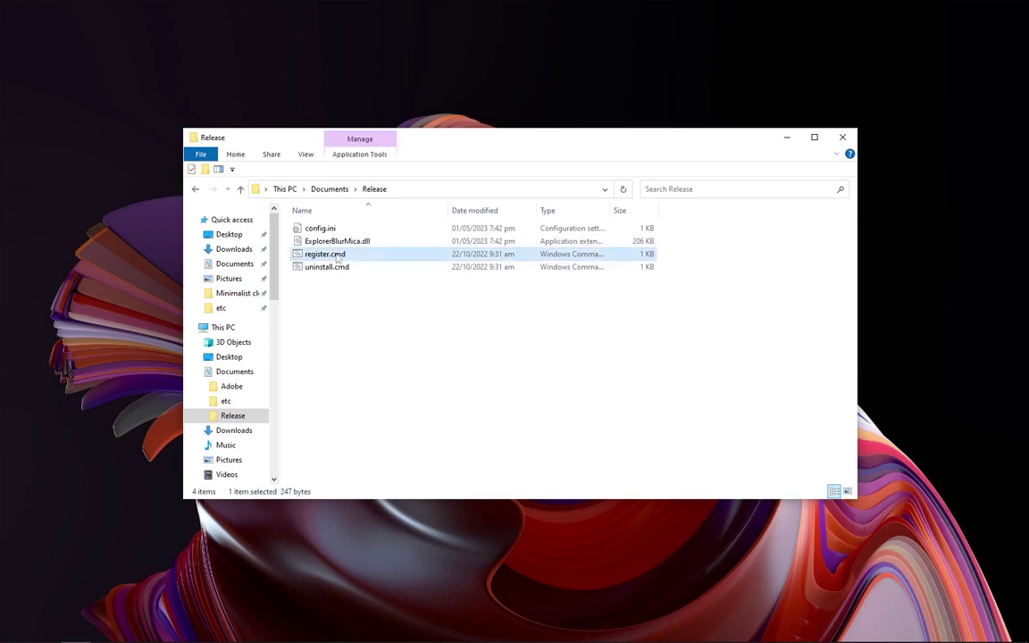
pyautogui.rightClick(350, 258)
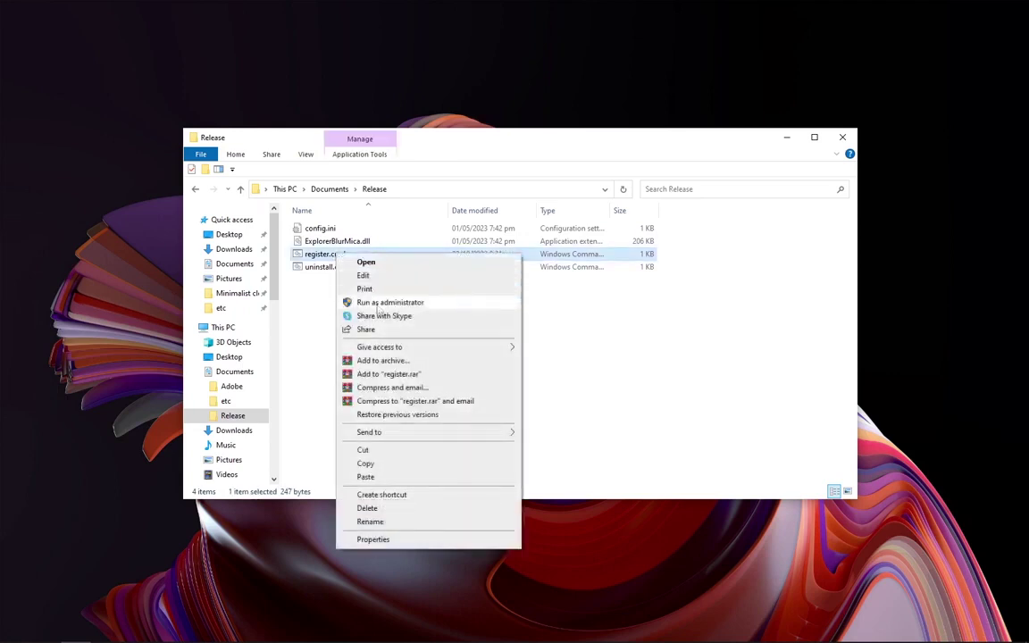
pyautogui.click(382, 303)
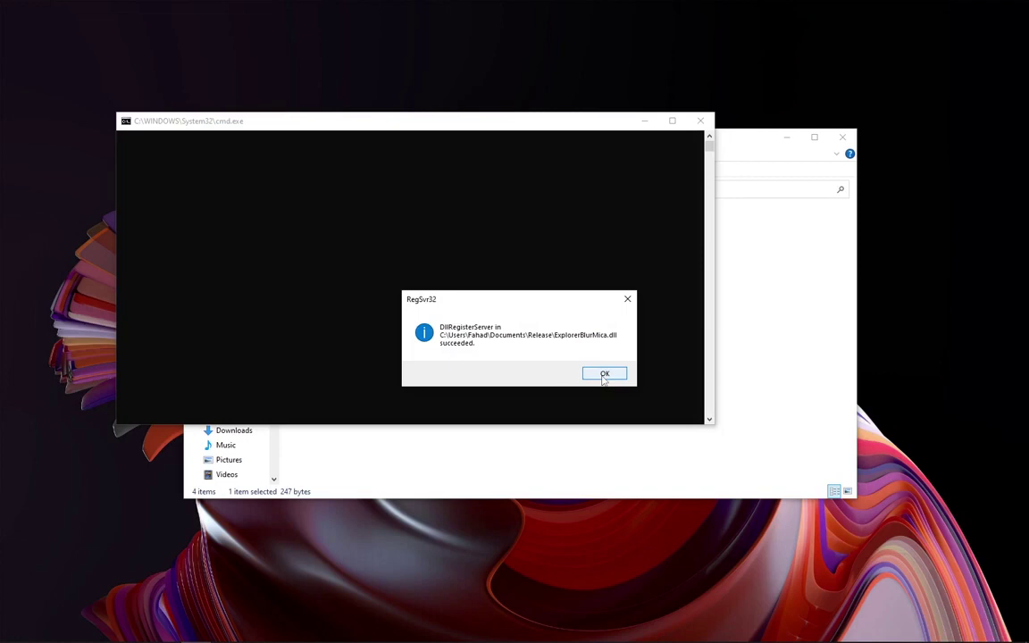
pyautogui.click(603, 374)
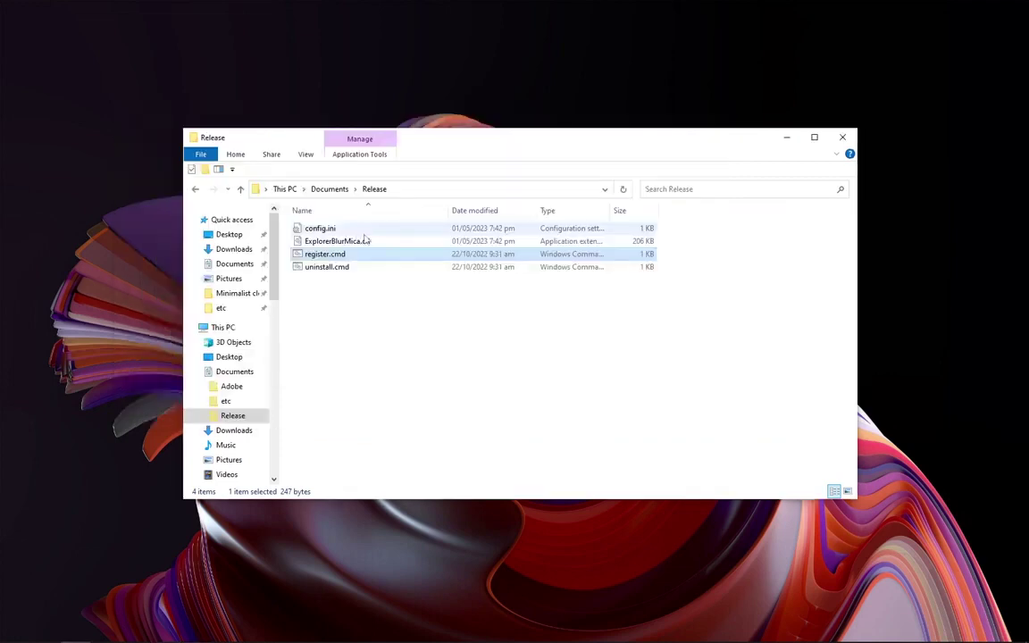
# Step: Close the Release folder window and reopen File Explorer to apply the blur effect
pyautogui.click(842, 137)
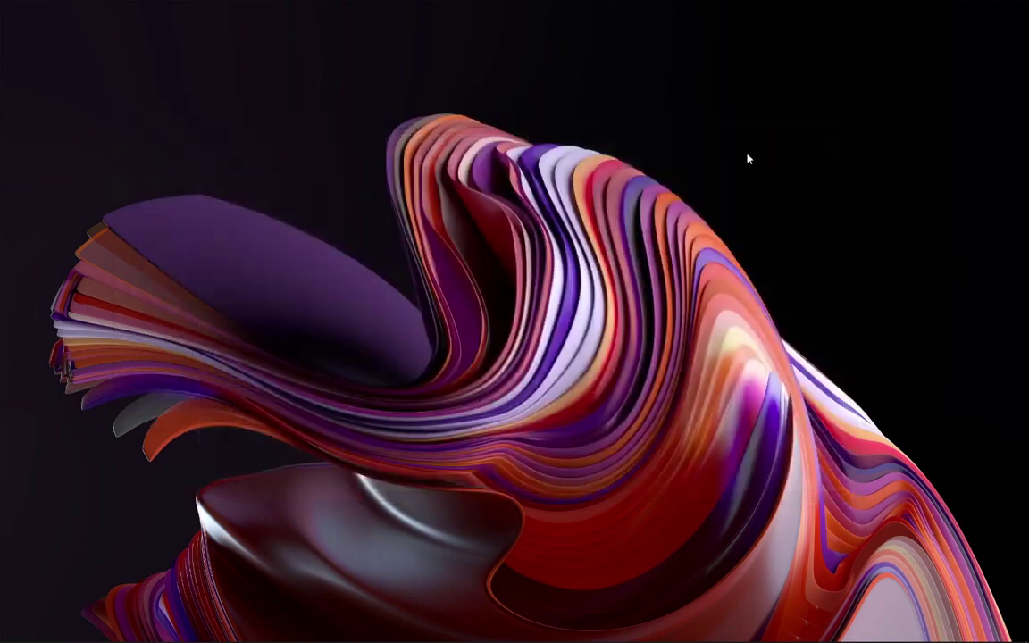
pyautogui.moveTo(466, 634)
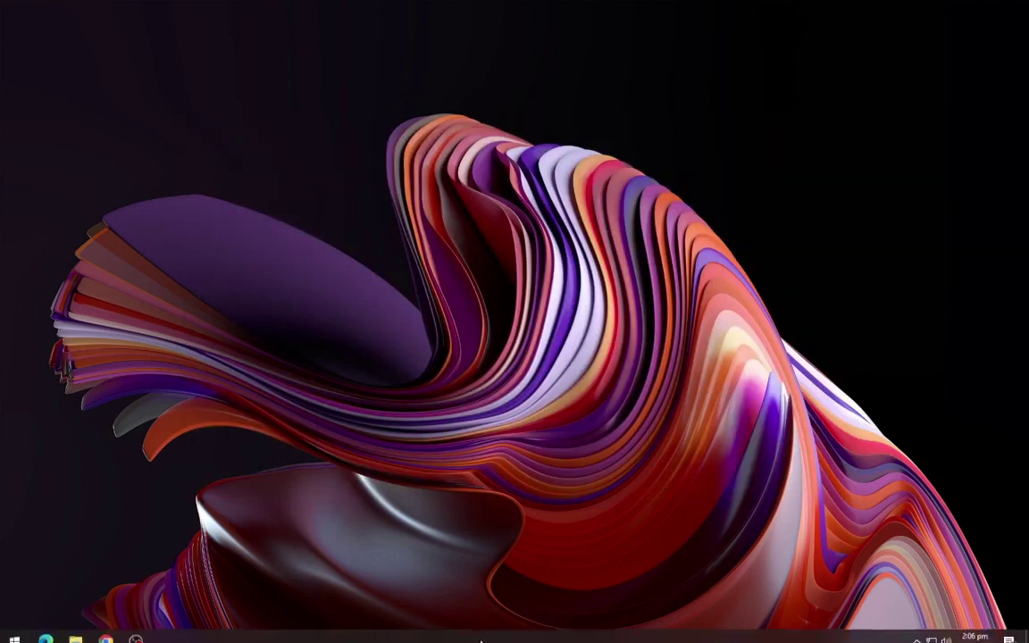
pyautogui.click(76, 632)
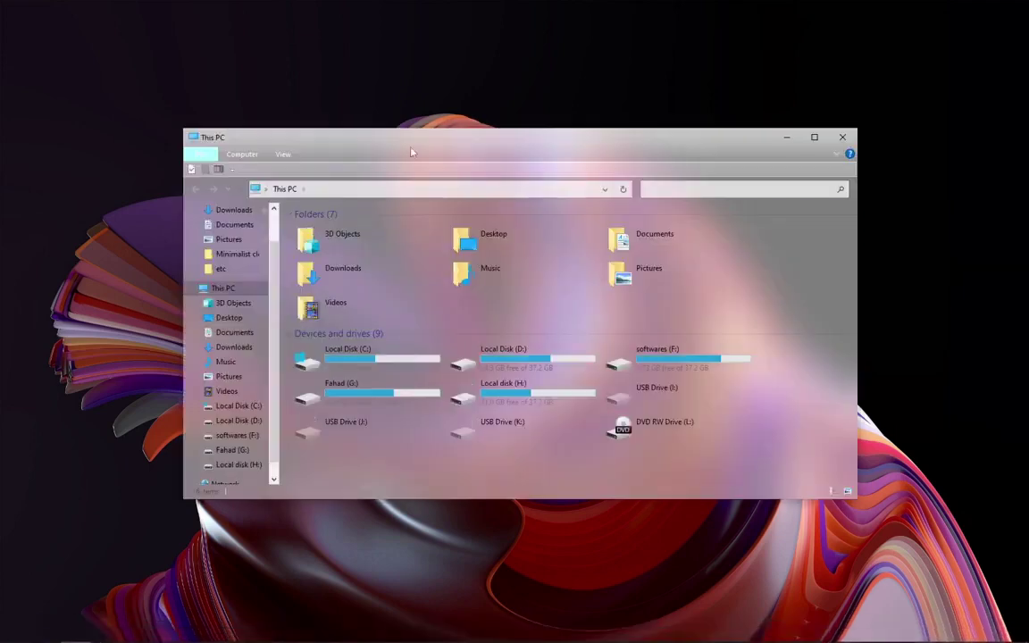
# Step: Open config.ini from the Release folder in Documents for editing
pyautogui.moveTo(419, 146)
pyautogui.mouseDown()
pyautogui.moveTo(333, 145)
pyautogui.moveTo(421, 139)
pyautogui.mouseUp()
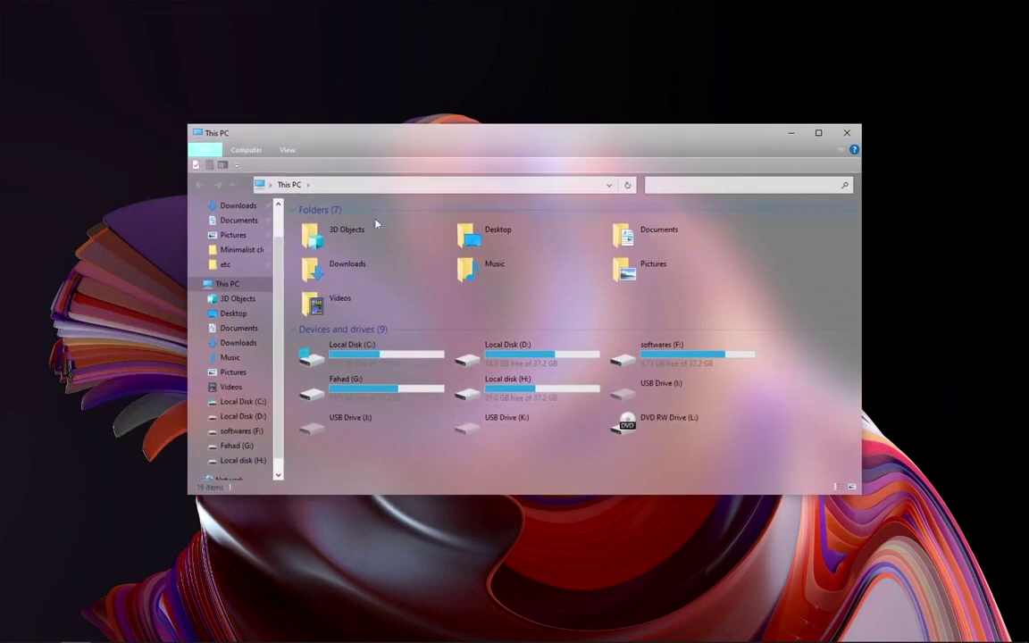
pyautogui.click(246, 223)
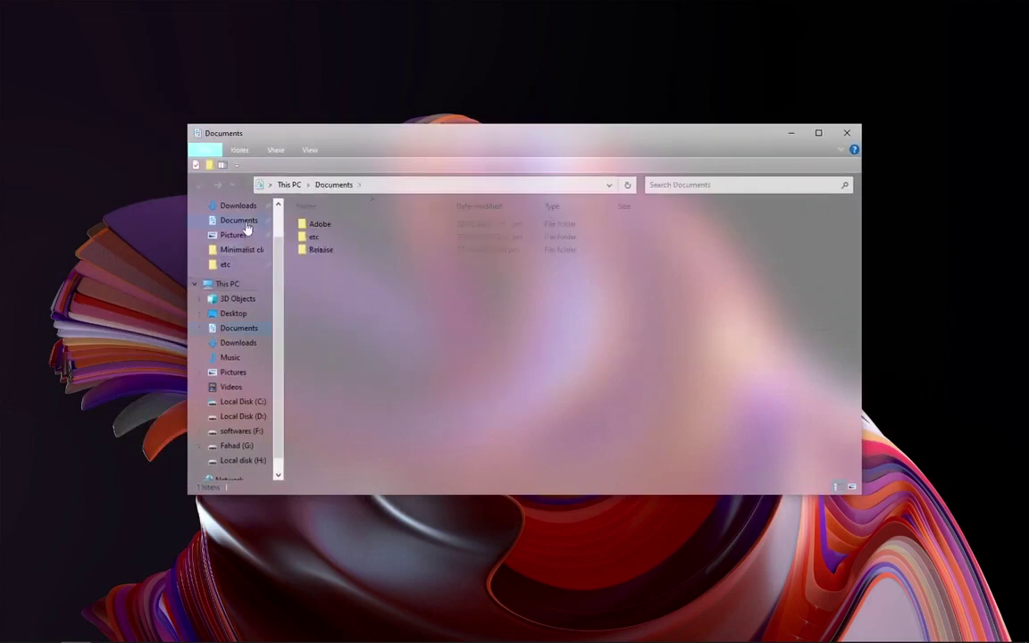
pyautogui.doubleClick(310, 248)
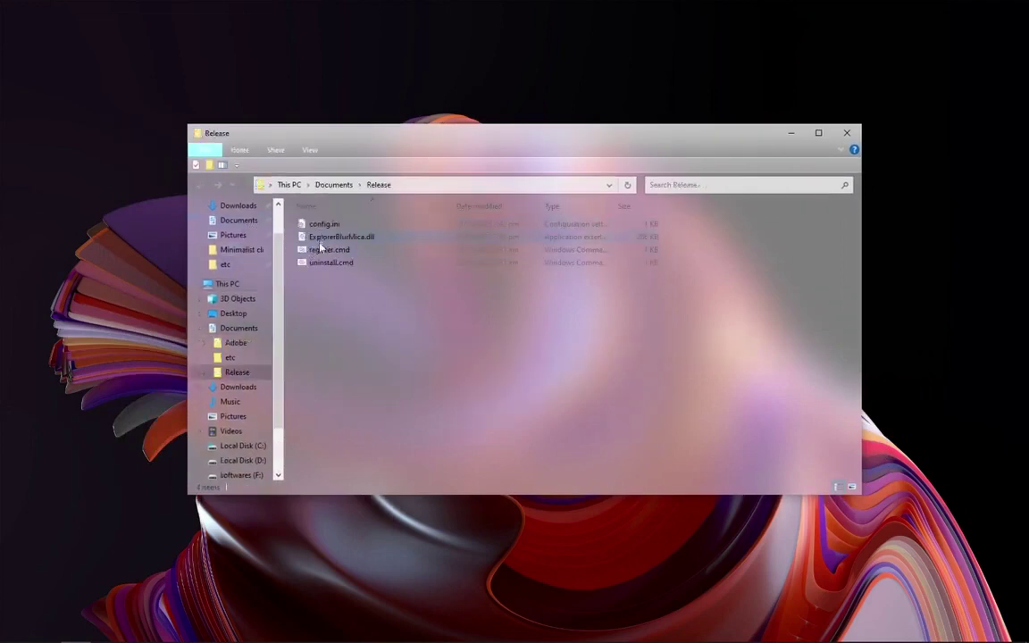
pyautogui.doubleClick(323, 225)
pyautogui.click(182, 197)
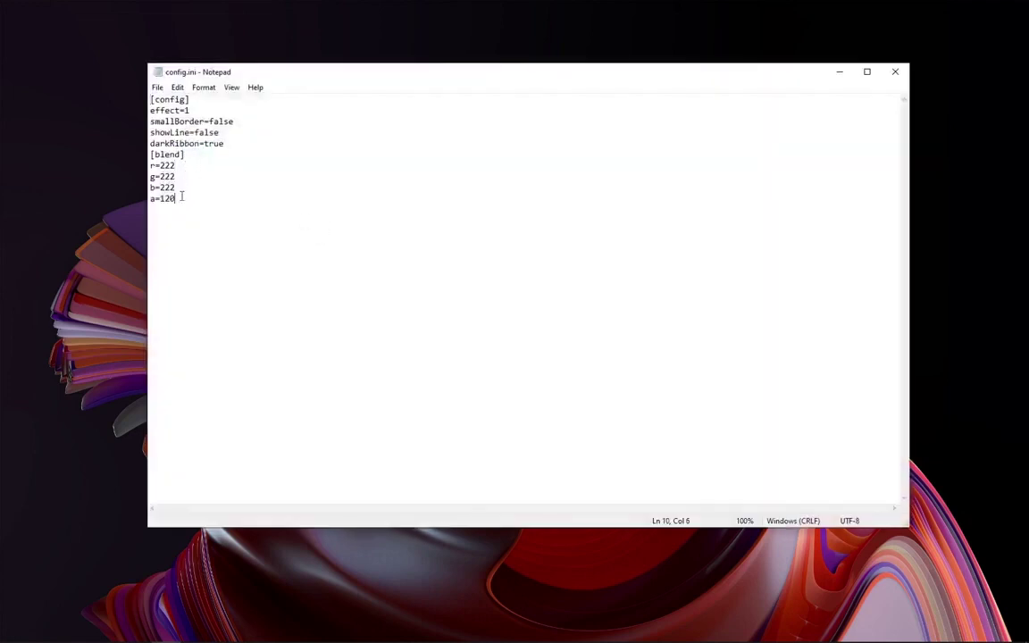
# Step: Set the g value in the [blend] section of config.ini to 120 and save the file
pyautogui.click(180, 176)
pyautogui.press('BackSpace')
pyautogui.write('5')
pyautogui.press('Down')
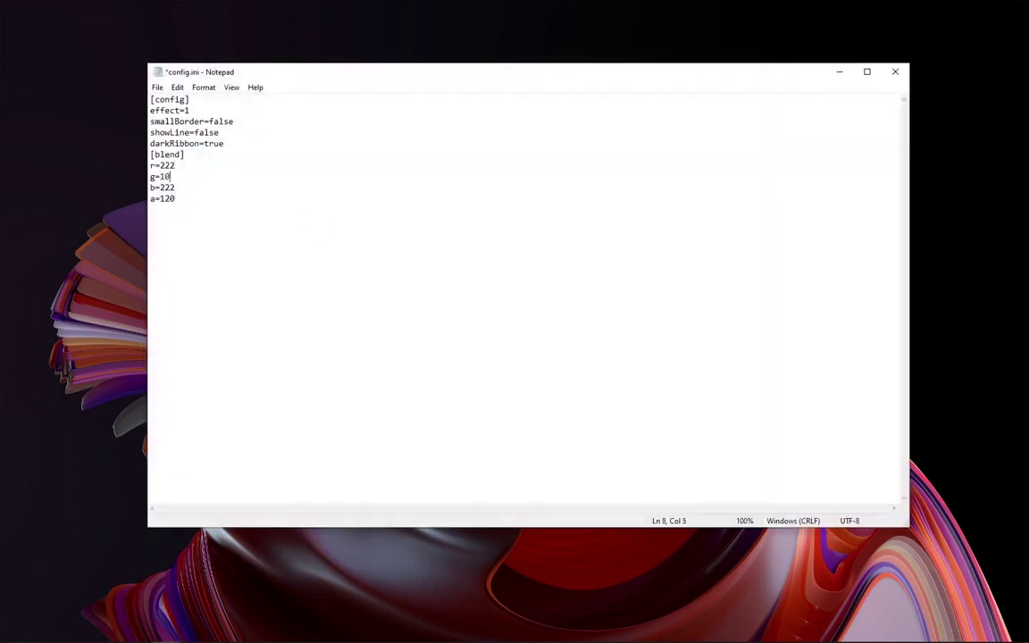
pyautogui.click(157, 87)
pyautogui.click(178, 142)
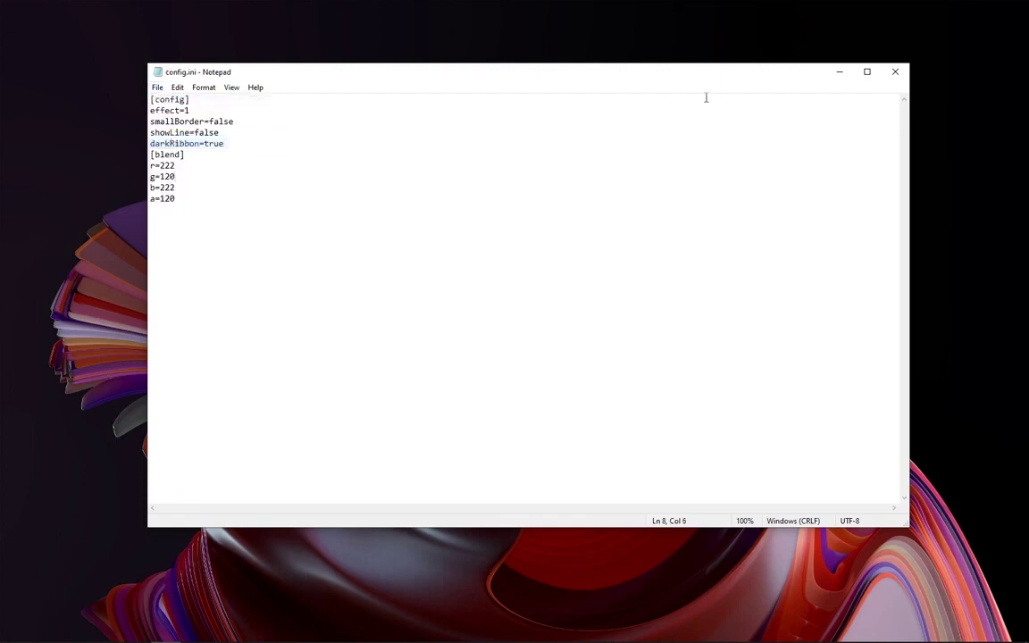
# Step: Minimize the config.ini window, close the Release folder, and reopen File Explorer to check the new tint
pyautogui.click(839, 71)
pyautogui.click(844, 131)
pyautogui.moveTo(77, 631)
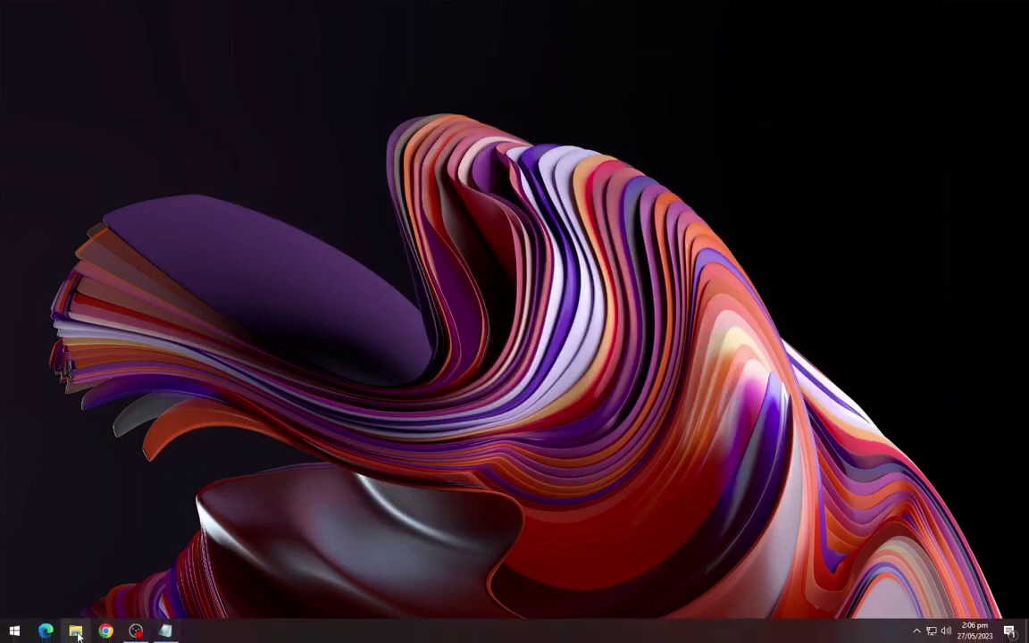
pyautogui.click(76, 632)
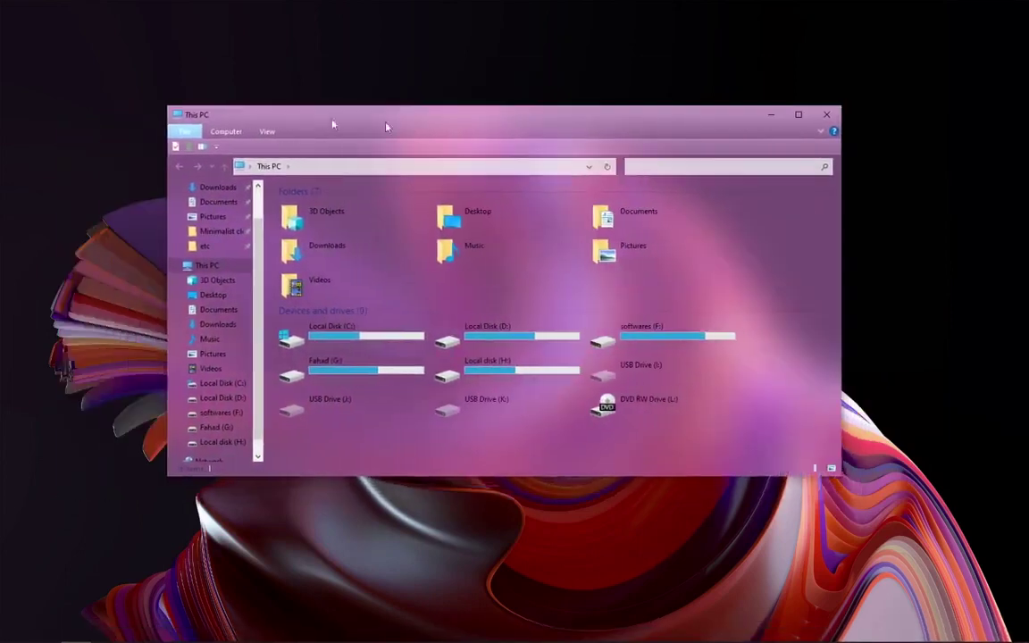
# Step: Reopen config.ini from the Release folder in Documents, set the blend b value to 120, and save
pyautogui.click(223, 204)
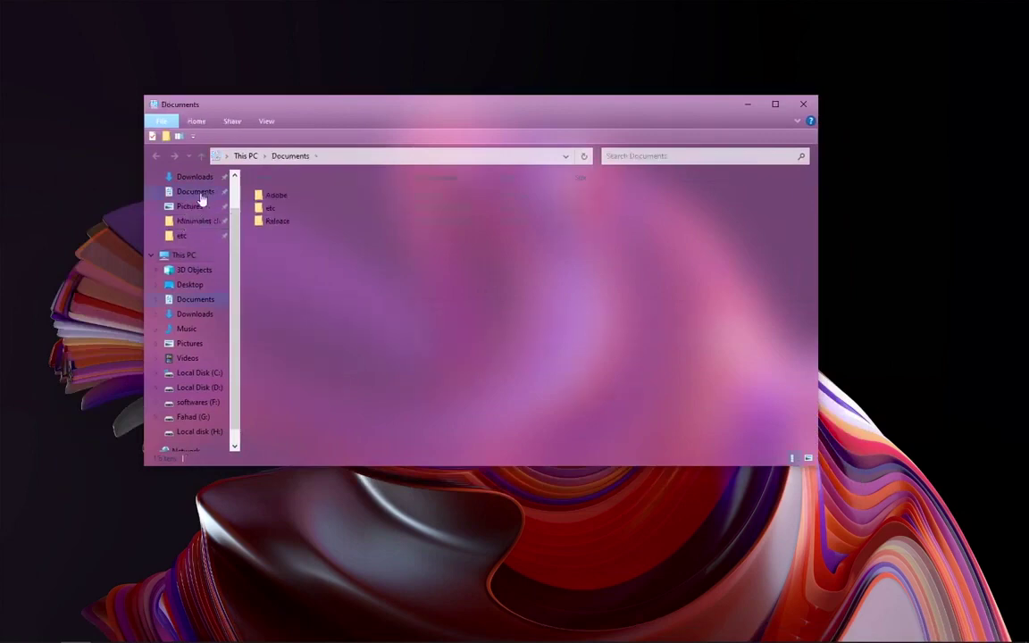
pyautogui.doubleClick(268, 220)
pyautogui.doubleClick(268, 194)
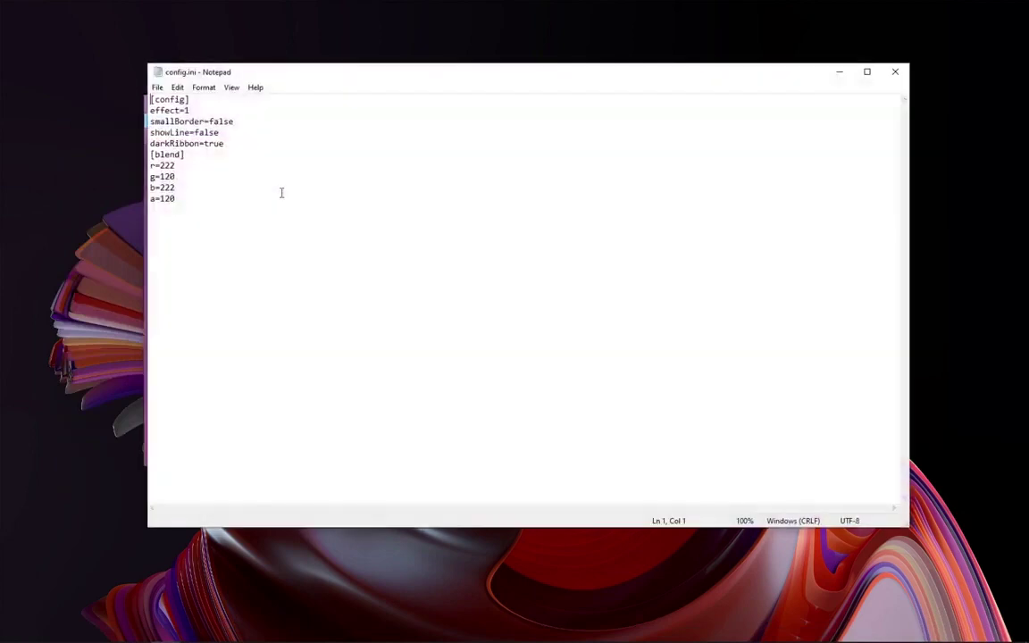
pyautogui.press('BackSpace')
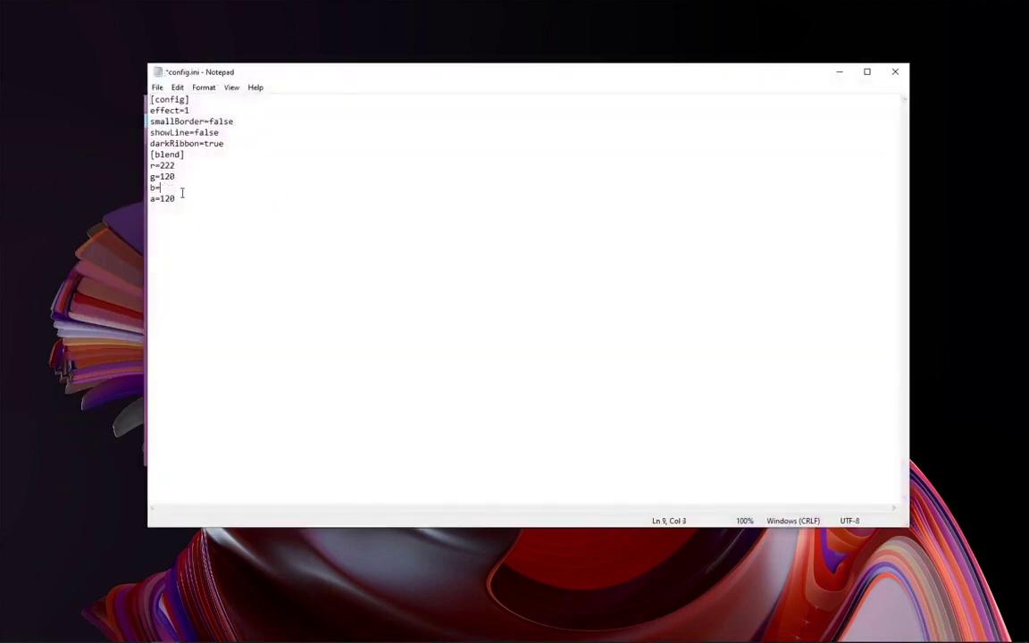
pyautogui.write('120')
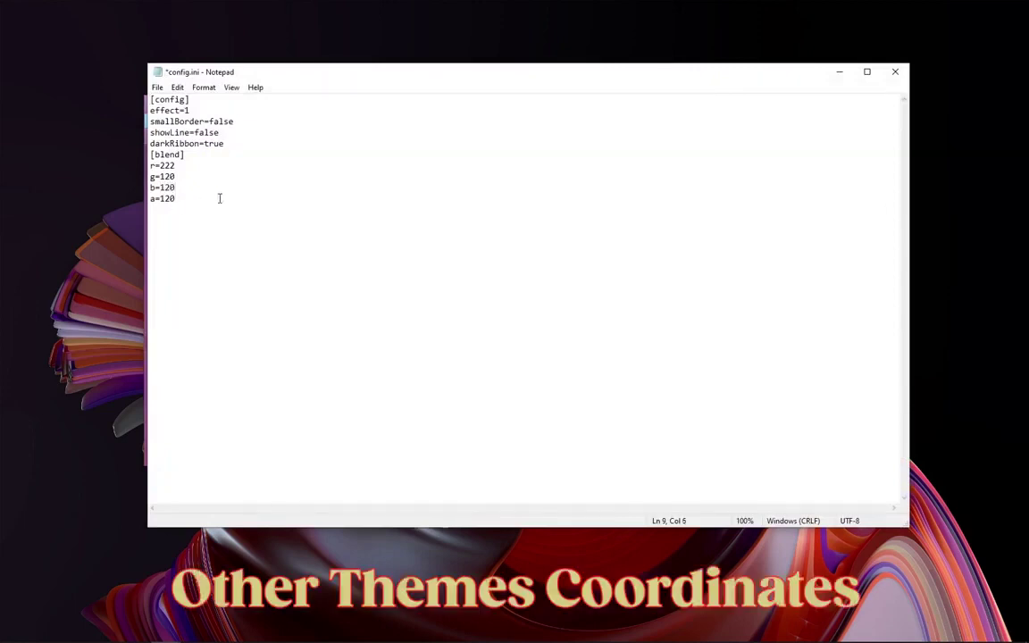
pyautogui.click(157, 87)
pyautogui.click(172, 140)
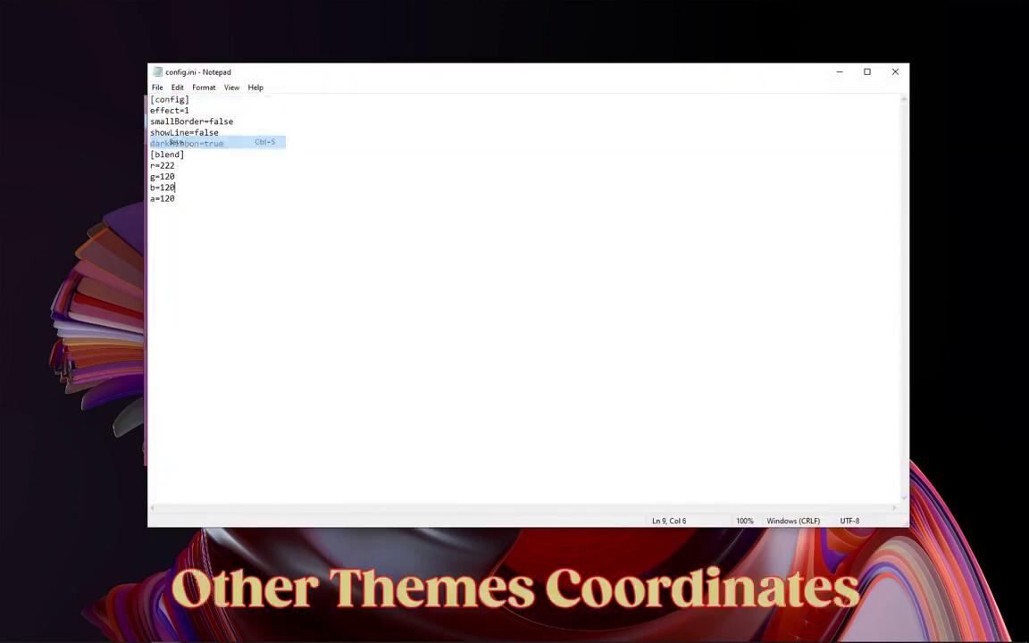
# Step: Minimize Notepad and reopen File Explorer to preview the tint with b at 120
pyautogui.click(839, 71)
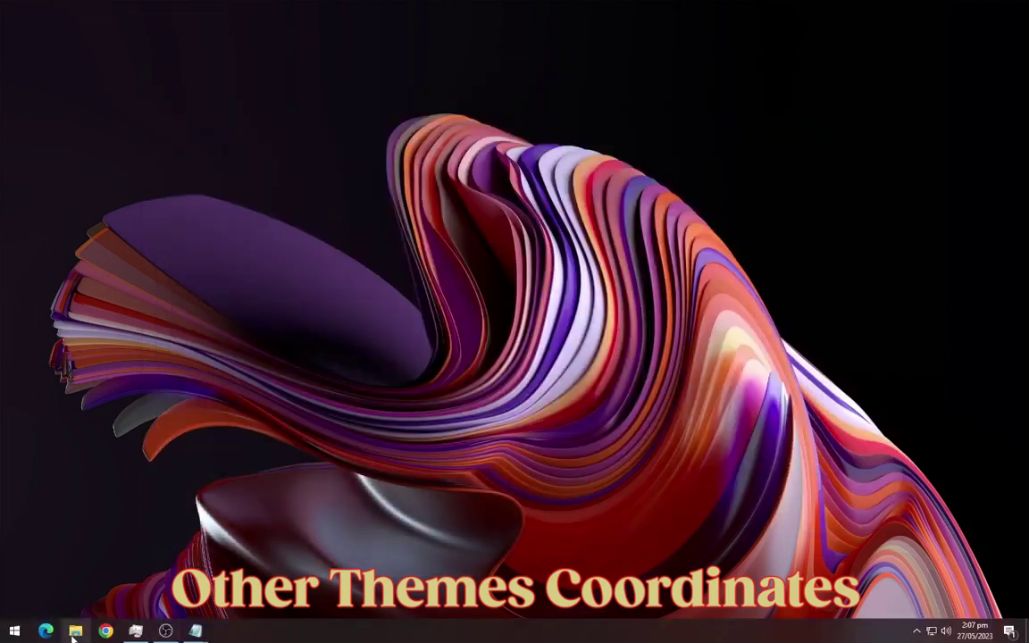
pyautogui.click(75, 631)
pyautogui.moveTo(394, 107)
pyautogui.mouseDown()
pyautogui.moveTo(436, 114)
pyautogui.moveTo(389, 121)
pyautogui.mouseUp()
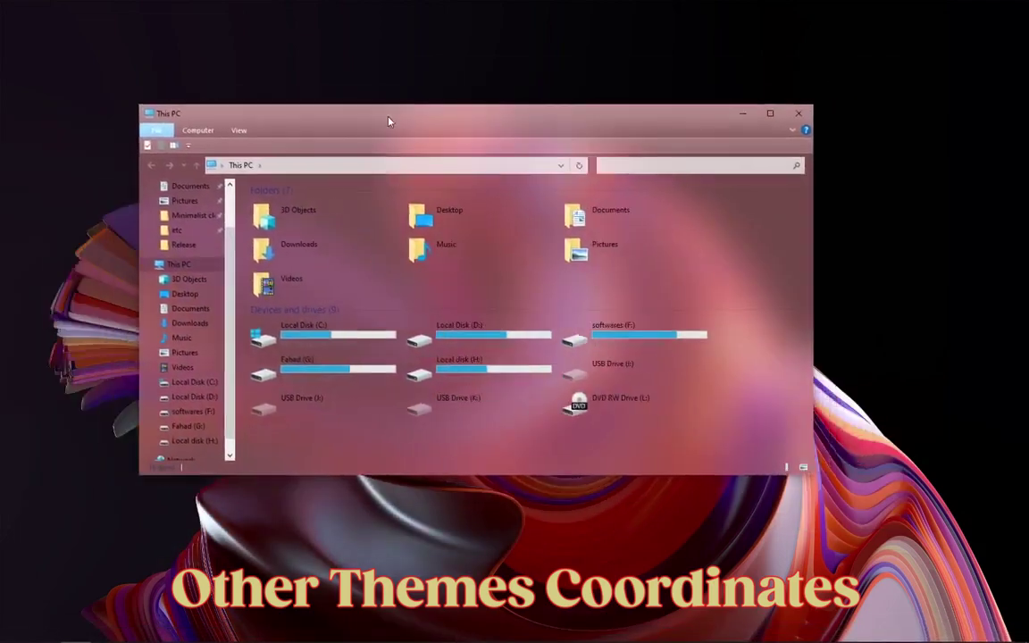
# Step: Change g to 222 and edit the a value in the Release folder's config.ini, save it, and reopen File Explorer to preview the tint
pyautogui.click(183, 245)
pyautogui.doubleClick(305, 218)
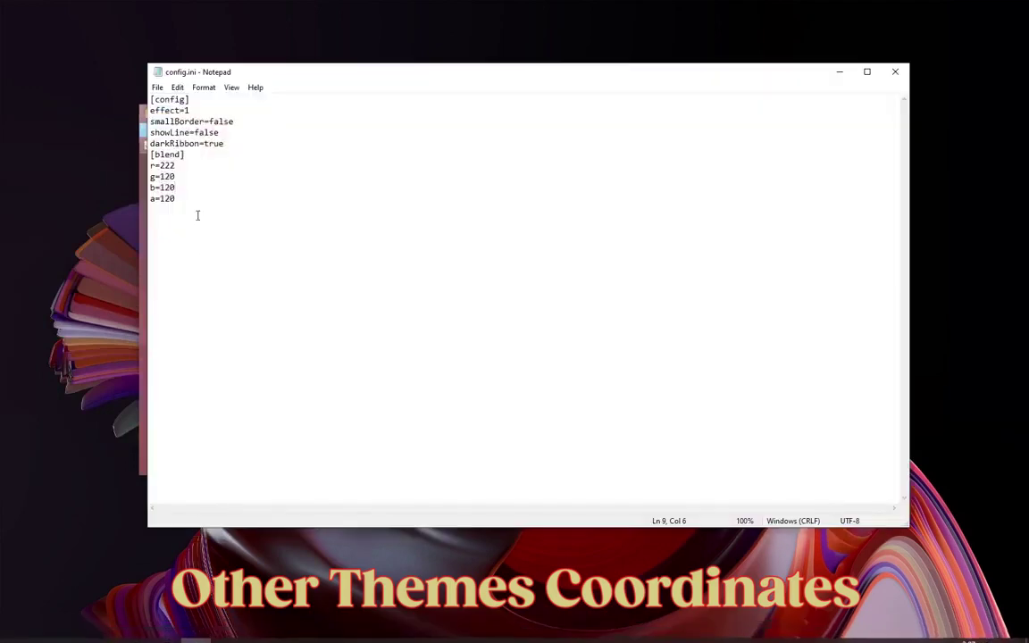
pyautogui.click(183, 191)
pyautogui.press('BackSpace')
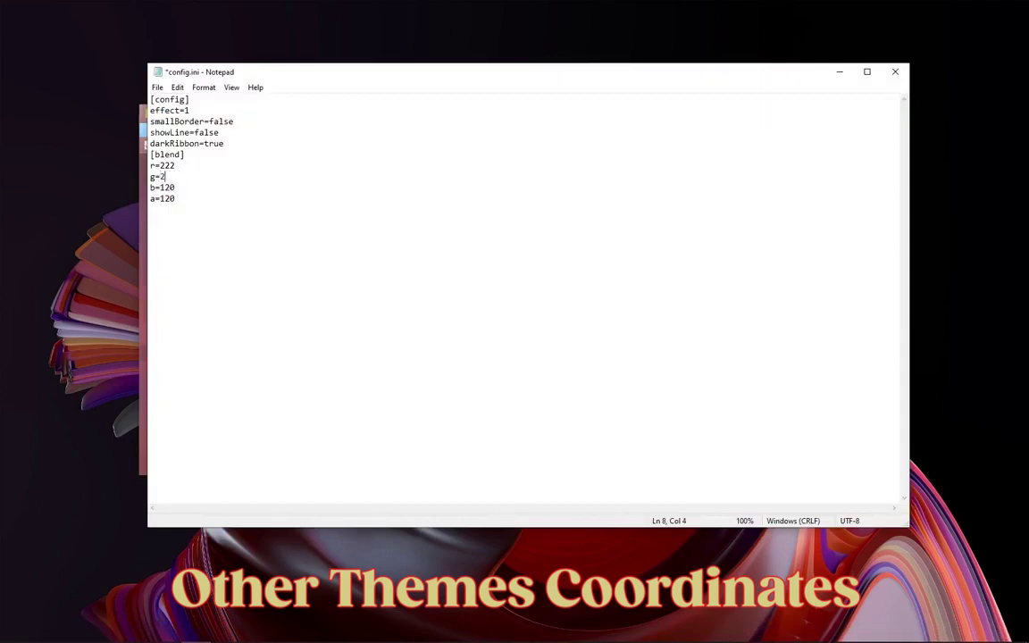
pyautogui.click(184, 197)
pyautogui.click(157, 86)
pyautogui.click(185, 141)
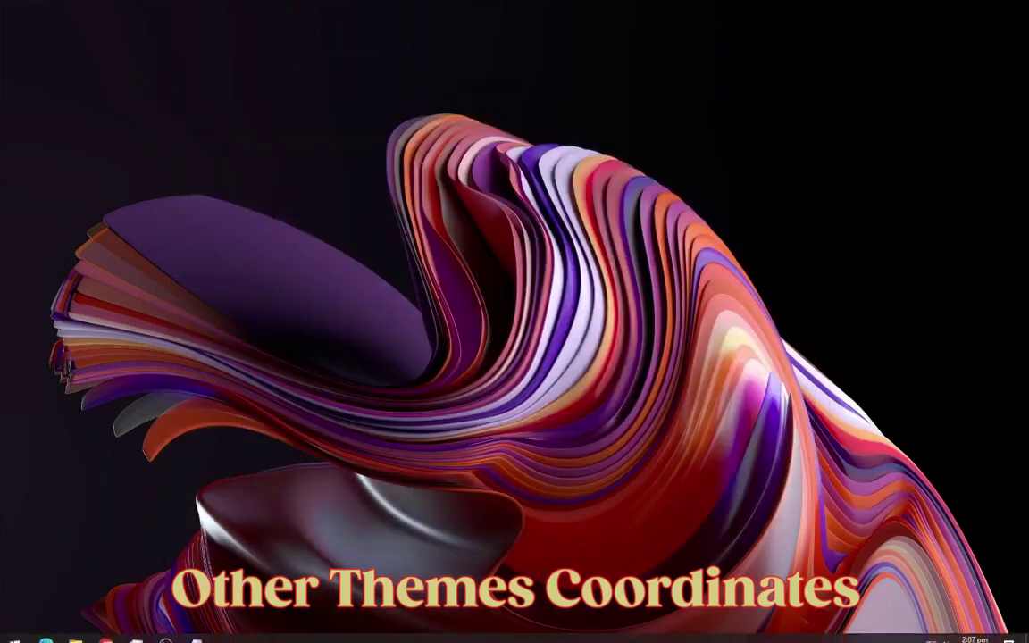
pyautogui.click(75, 630)
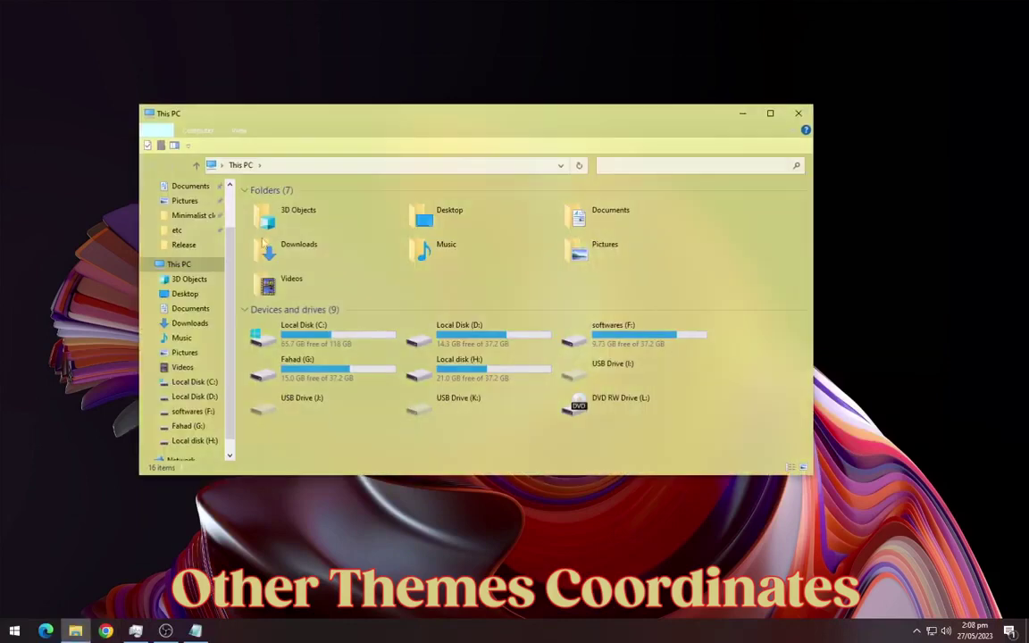
pyautogui.moveTo(329, 130)
pyautogui.mouseDown()
pyautogui.moveTo(317, 117)
pyautogui.moveTo(331, 116)
pyautogui.mouseUp()
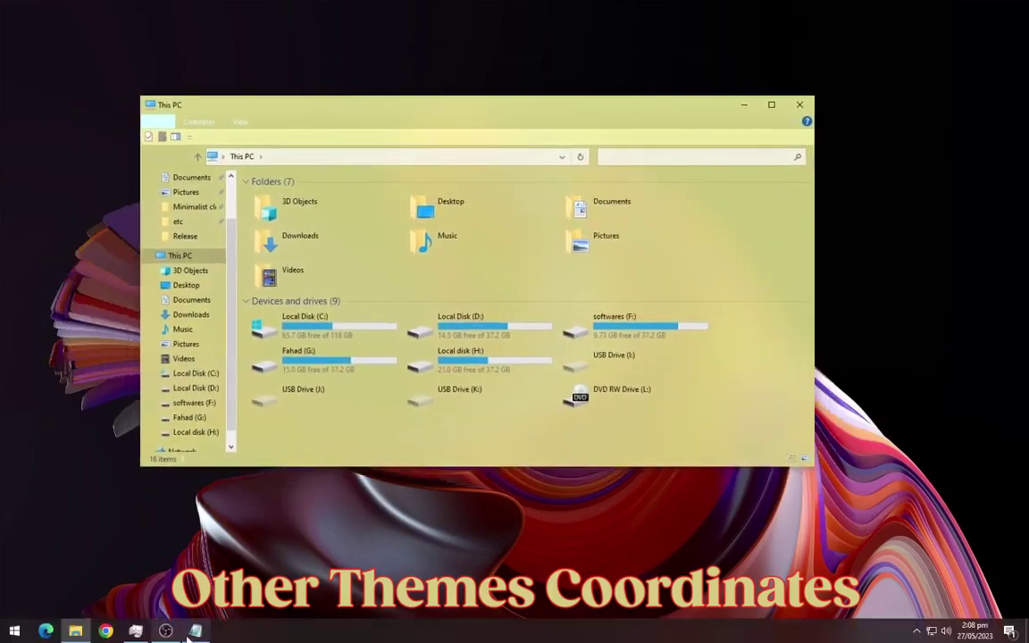
# Step: Set the config.ini blend values to r=120, g=222, b=222 and a=120, and save the file
pyautogui.click(191, 632)
pyautogui.press('BackSpace')
pyautogui.press('BackSpace')
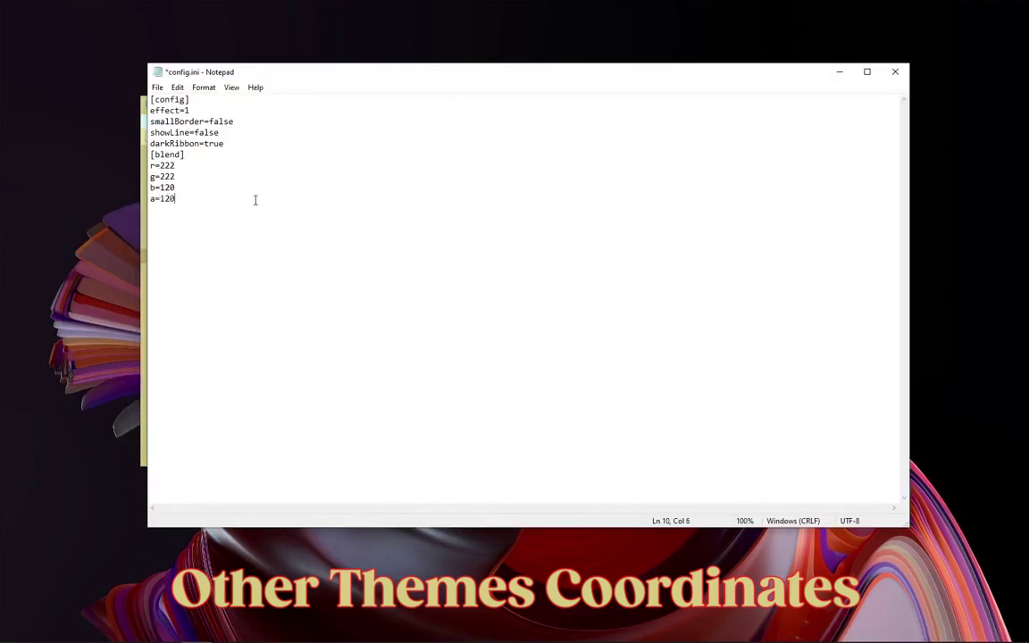
pyautogui.click(200, 190)
pyautogui.press('BackSpace')
pyautogui.click(191, 164)
pyautogui.click(157, 86)
pyautogui.click(179, 140)
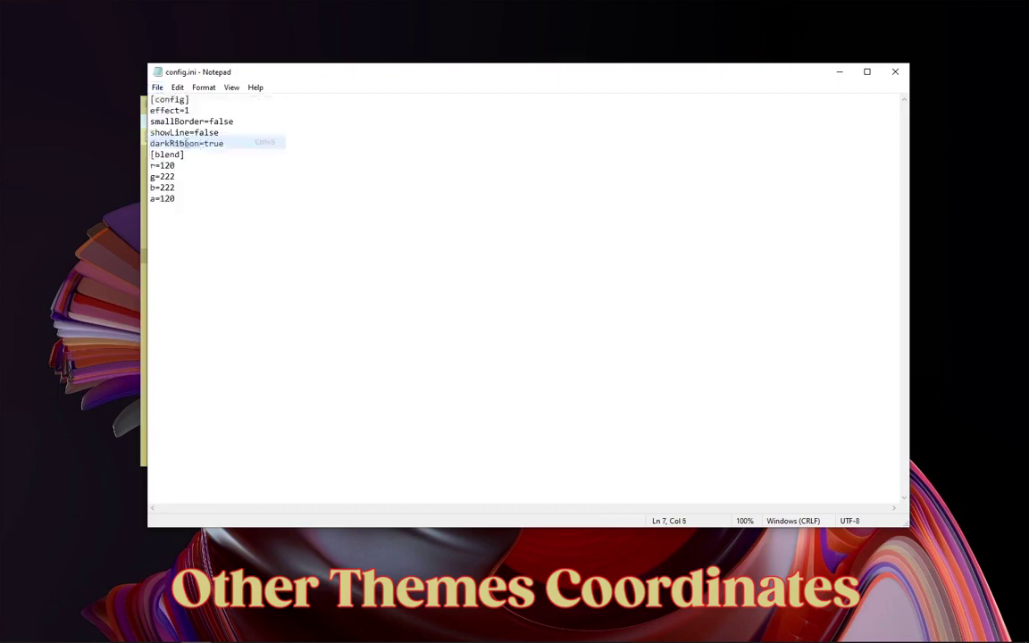
# Step: Minimize Notepad, then close and reopen File Explorer to preview the tint with r at 120
pyautogui.click(839, 73)
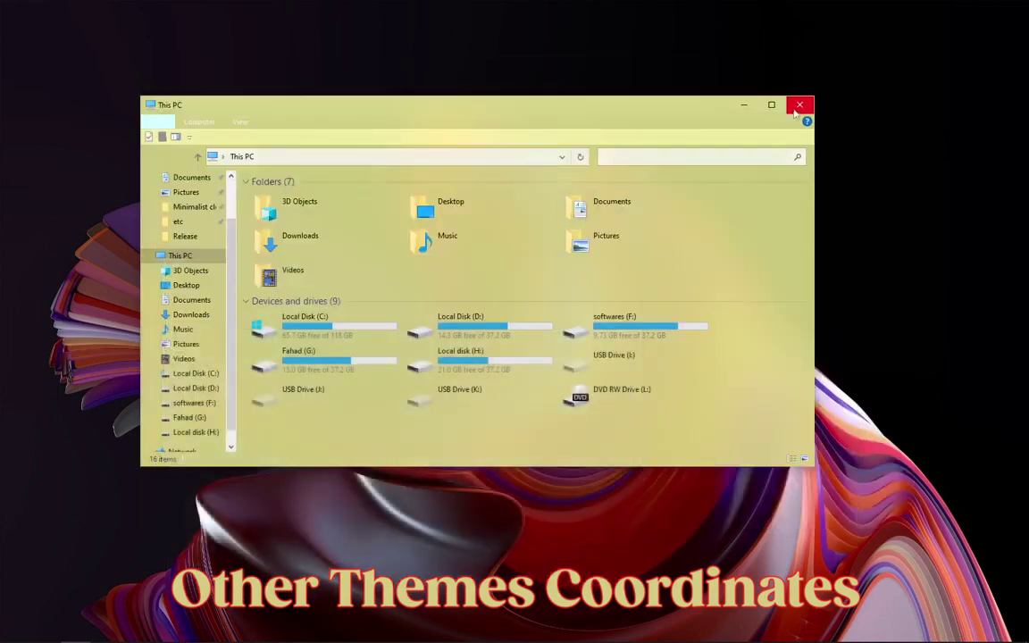
pyautogui.click(795, 103)
pyautogui.click(76, 627)
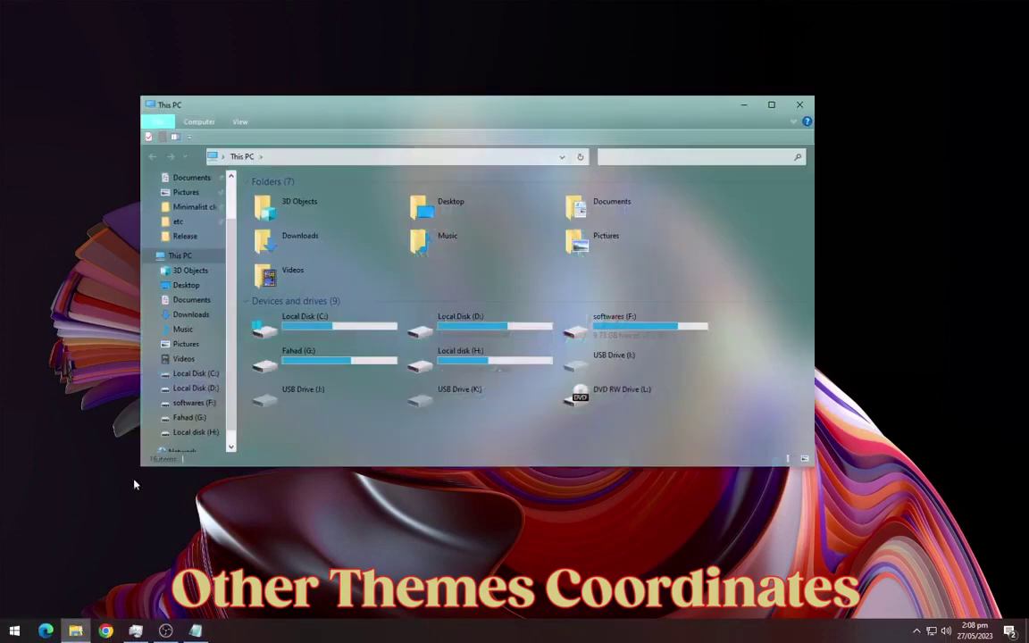
pyautogui.moveTo(363, 114)
pyautogui.mouseDown()
pyautogui.moveTo(343, 113)
pyautogui.moveTo(382, 120)
pyautogui.mouseUp()
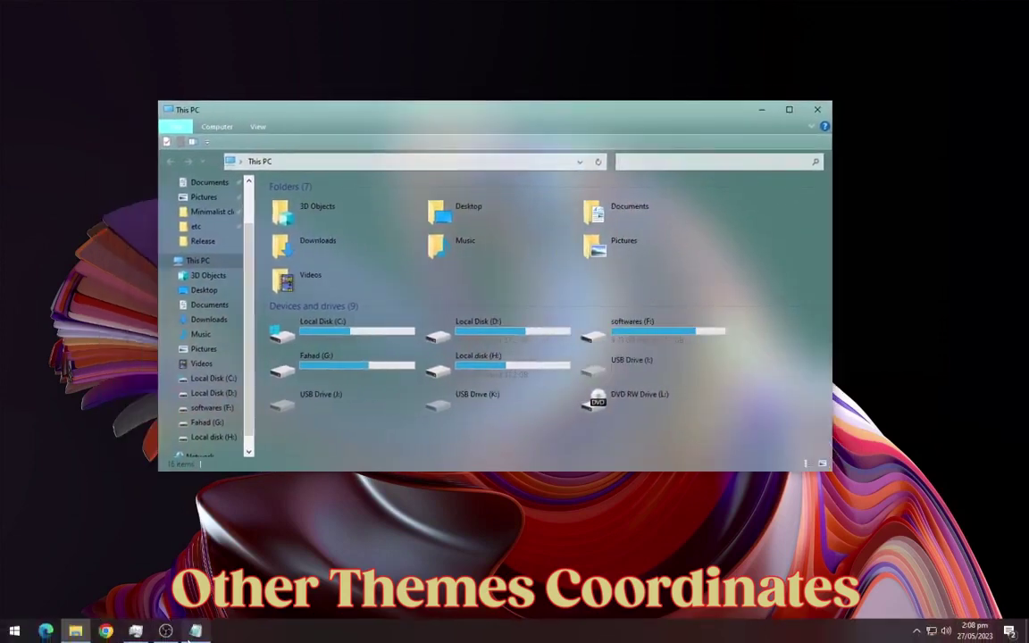
# Step: Set r to 222 and b to 120 in config.ini, save and close it, and restart File Explorer
pyautogui.click(196, 631)
pyautogui.press('BackSpace')
pyautogui.press('BackSpace')
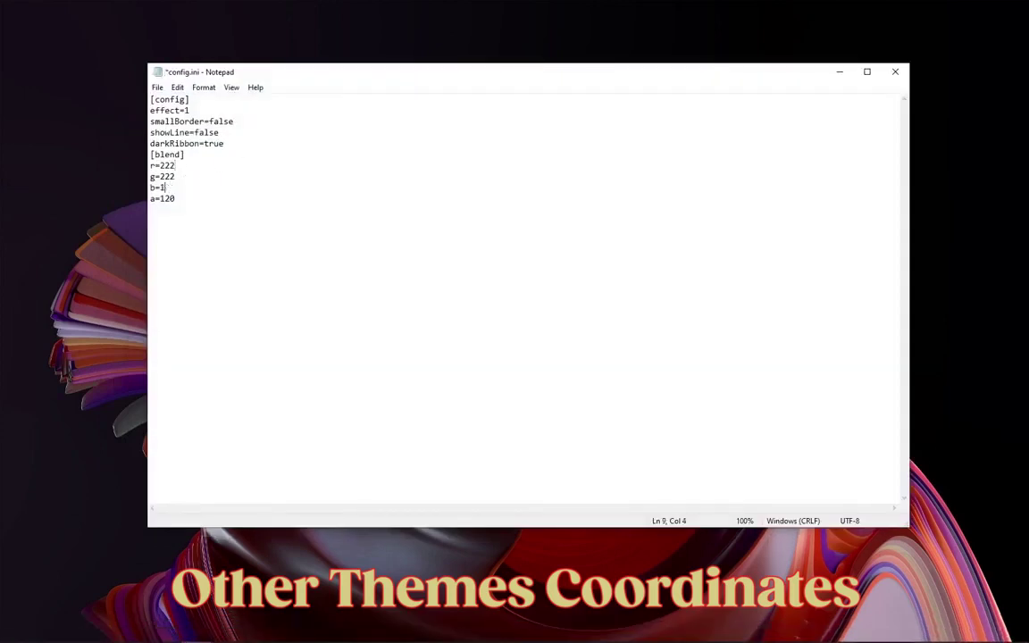
pyautogui.click(156, 87)
pyautogui.click(177, 140)
pyautogui.click(894, 72)
pyautogui.click(823, 111)
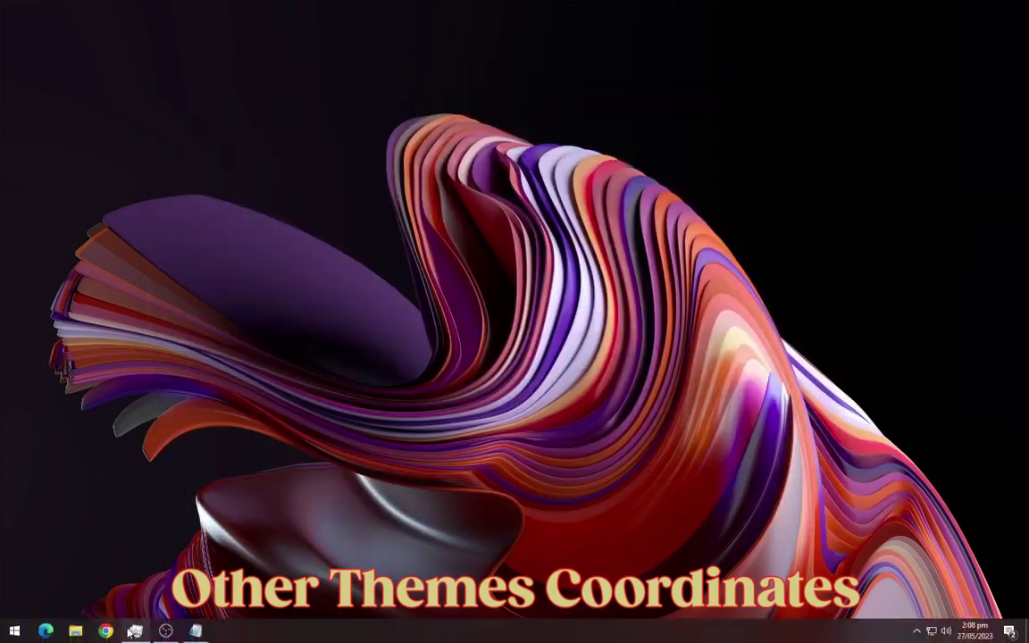
pyautogui.click(76, 631)
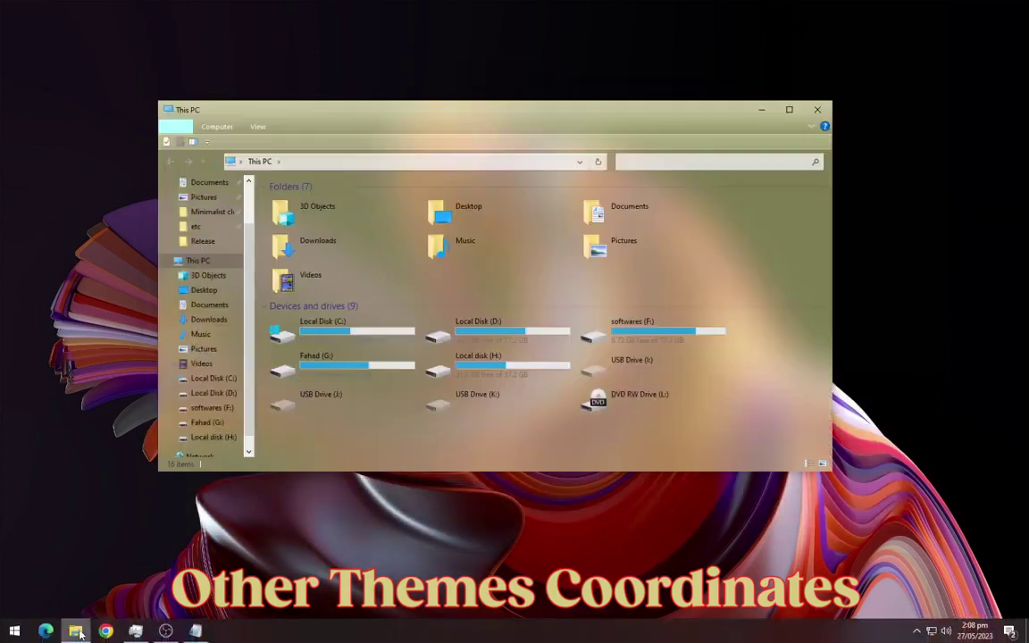
# Step: Open config.ini from the Release folder again and set the blend g value to 120
pyautogui.click(203, 241)
pyautogui.click(329, 200)
pyautogui.doubleClick(329, 200)
pyautogui.click(190, 180)
pyautogui.press('BackSpace')
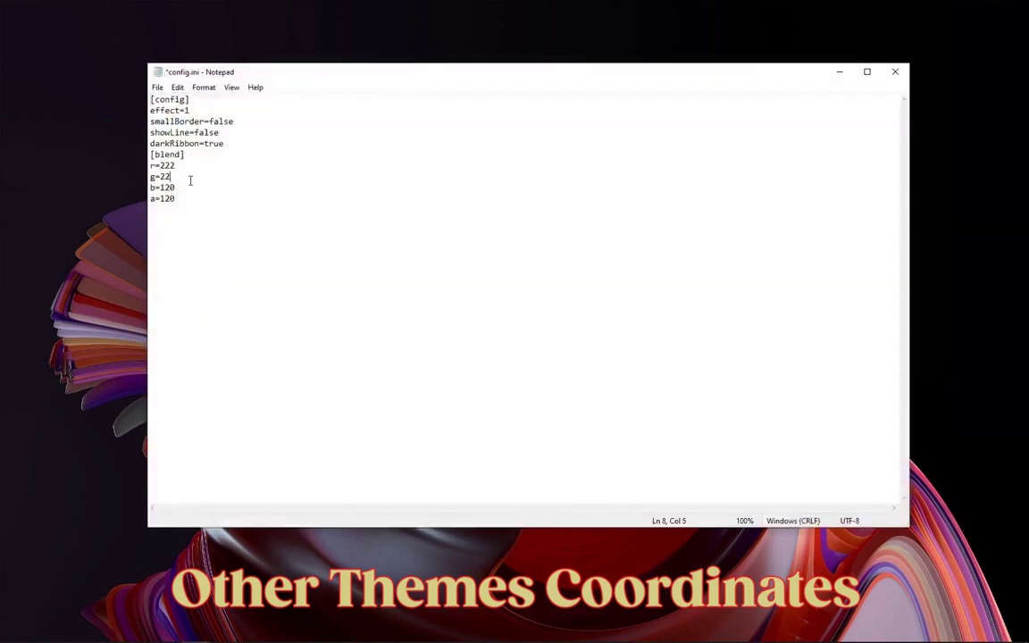
pyautogui.write('120')
# Step: Set the blend b value to 222, save config.ini, and close Notepad
pyautogui.click(190, 188)
pyautogui.press('BackSpace')
pyautogui.press('BackSpace')
pyautogui.press('BackSpace')
pyautogui.write('222')
pyautogui.click(157, 86)
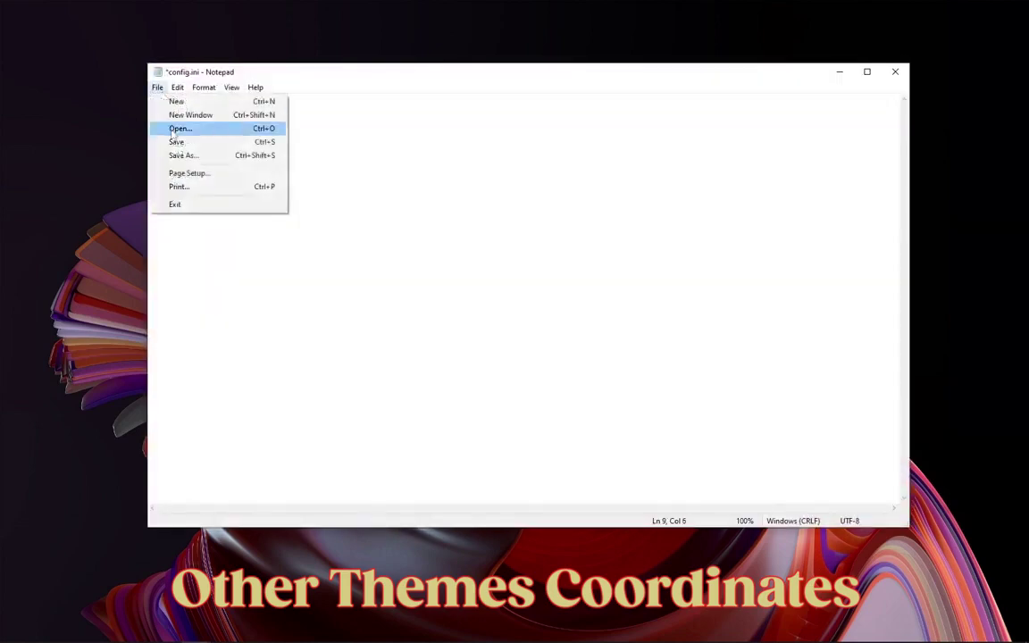
pyautogui.click(173, 129)
pyautogui.click(895, 71)
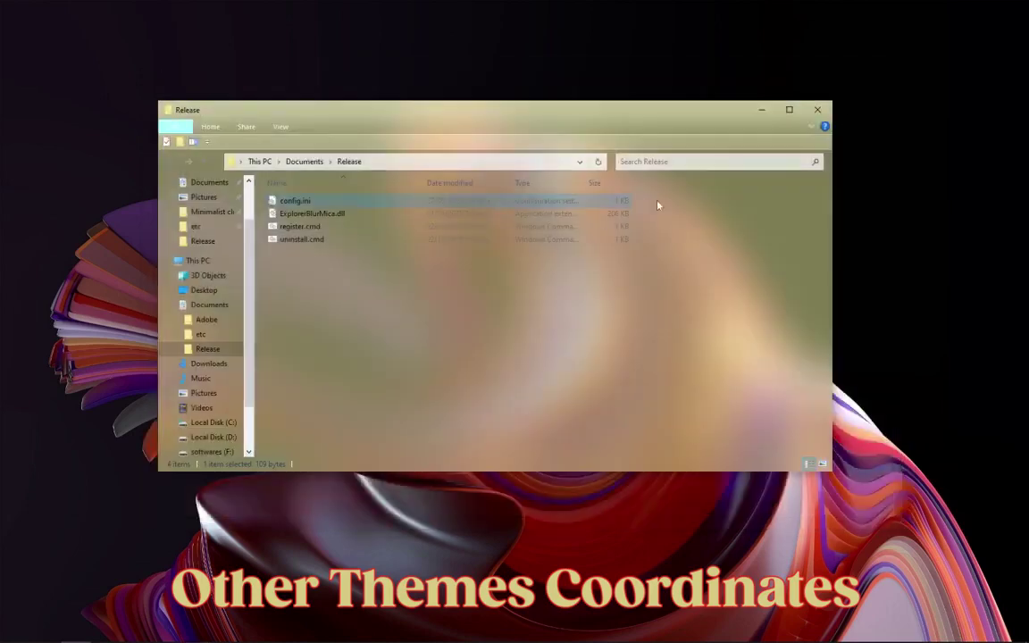
# Step: Close the Release folder, reopen File Explorer to apply the saved tint, and move its window toward the desktop's upper right
pyautogui.click(816, 109)
pyautogui.click(77, 632)
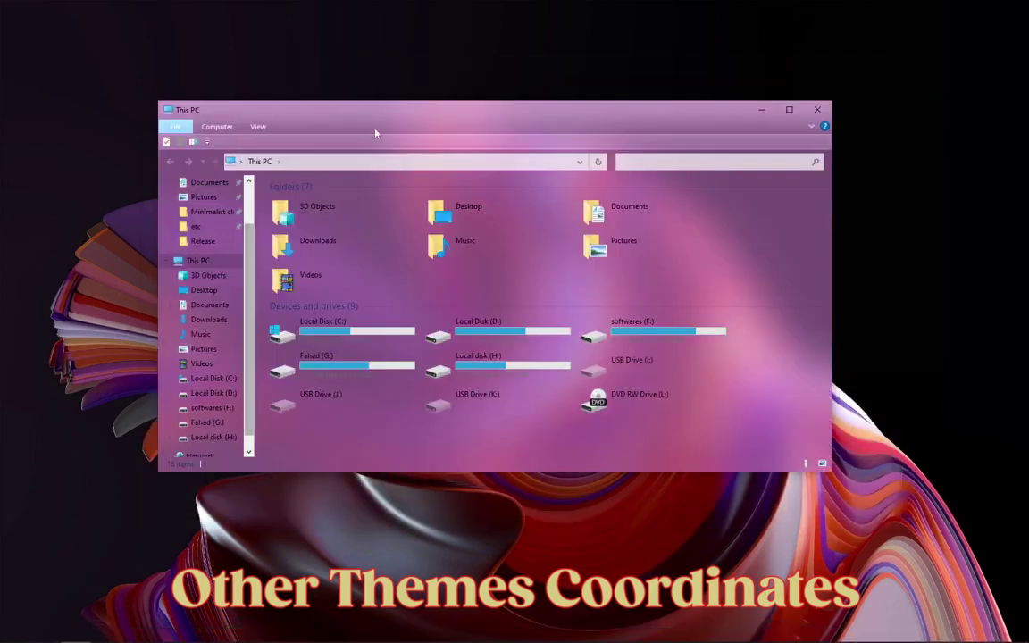
pyautogui.moveTo(337, 115); pyautogui.dragTo(583, 41)
# Step: Show the desktop, bring back the This PC window, and move, maximize and restore it to examine the tinted blur
pyautogui.press('super+d')
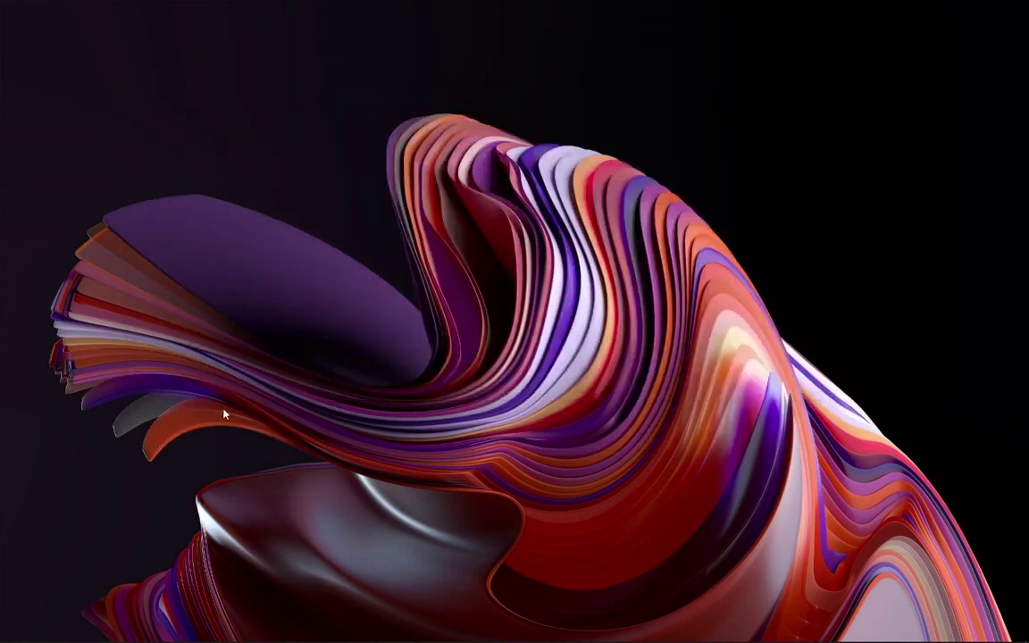
pyautogui.moveTo(170, 631)
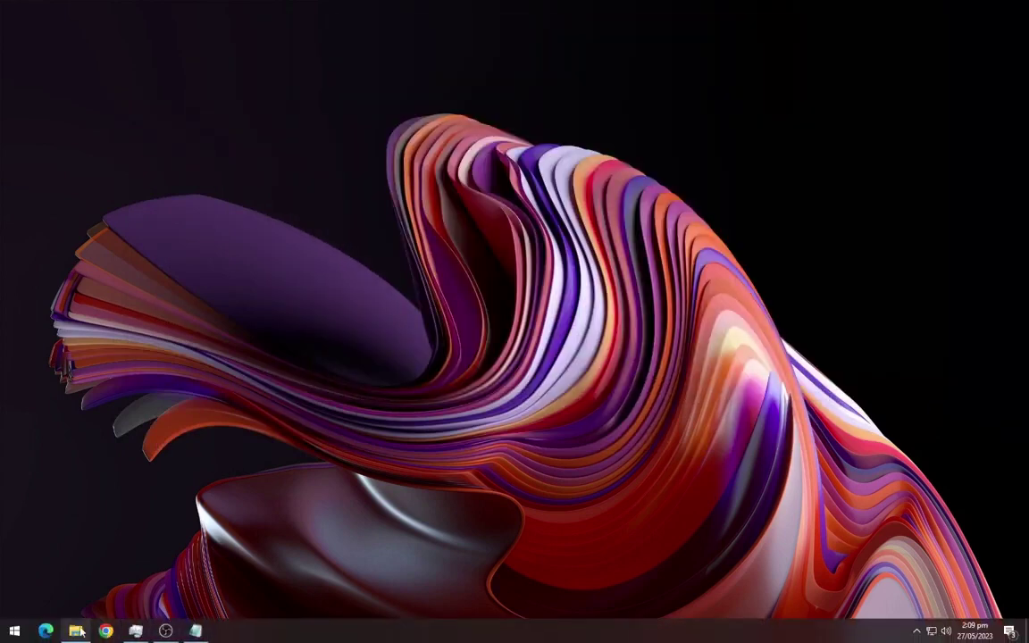
pyautogui.click(77, 631)
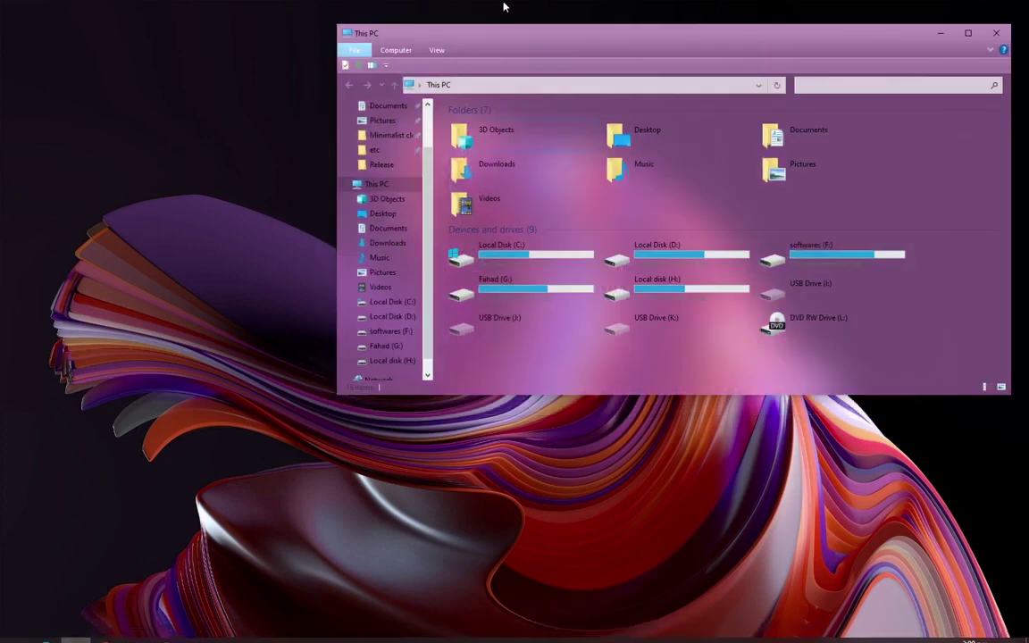
pyautogui.moveTo(491, 34); pyautogui.dragTo(317, 82)
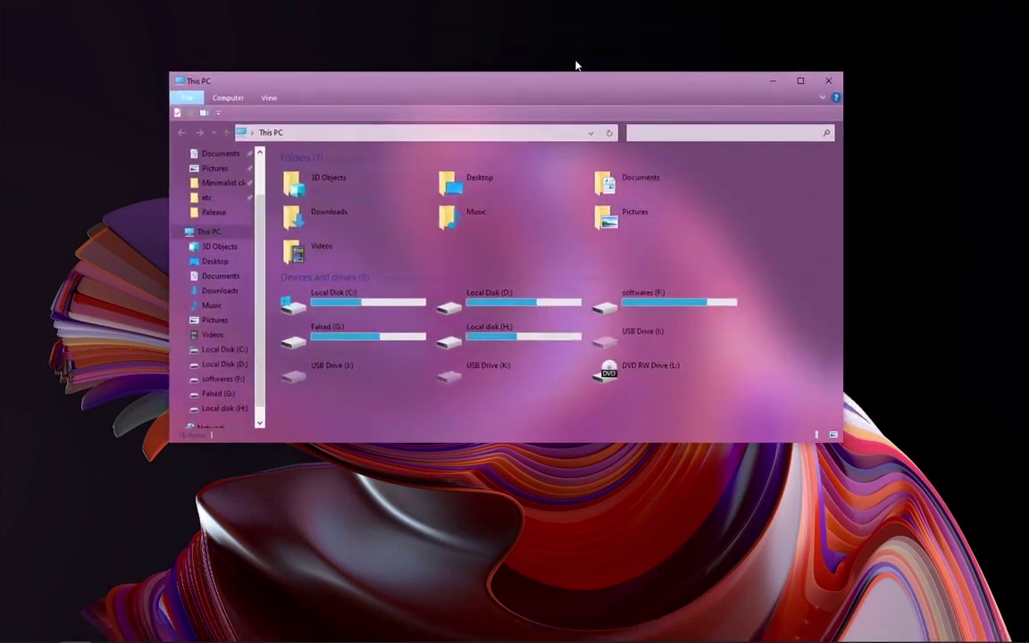
pyautogui.click(800, 80)
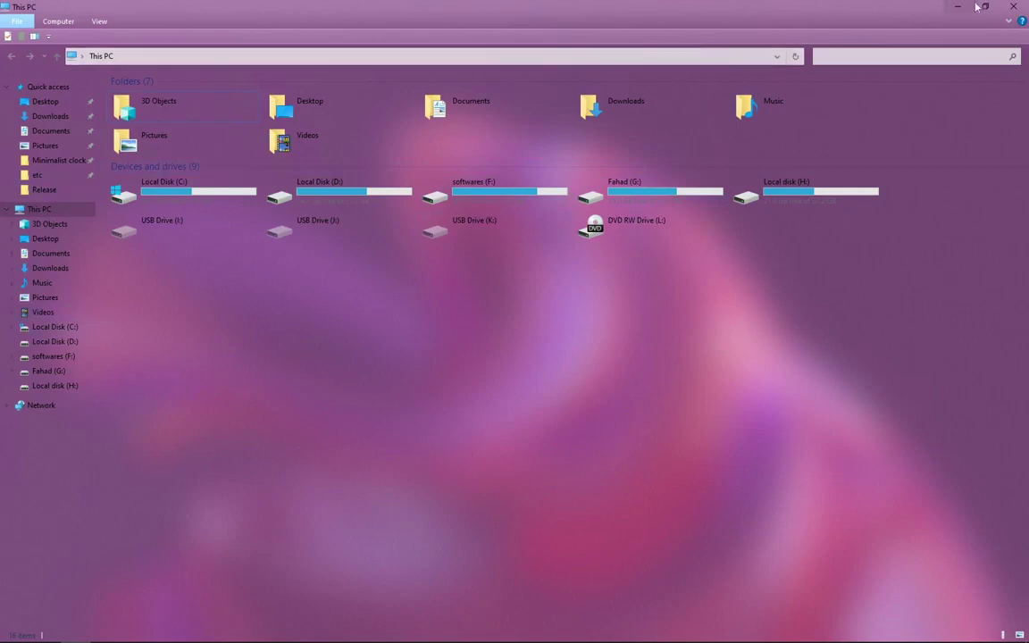
pyautogui.doubleClick(888, 7)
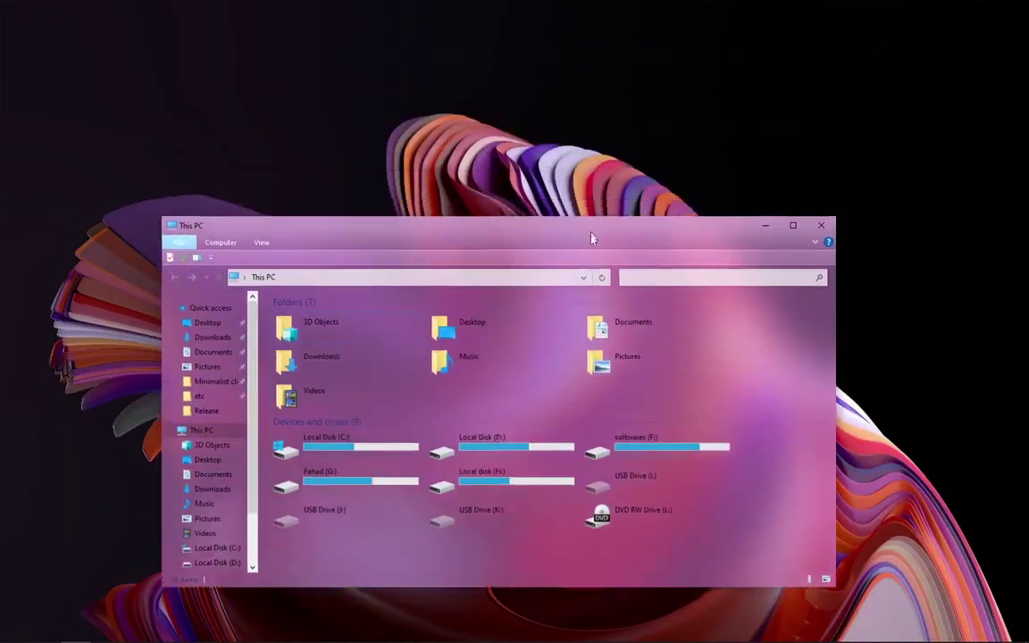